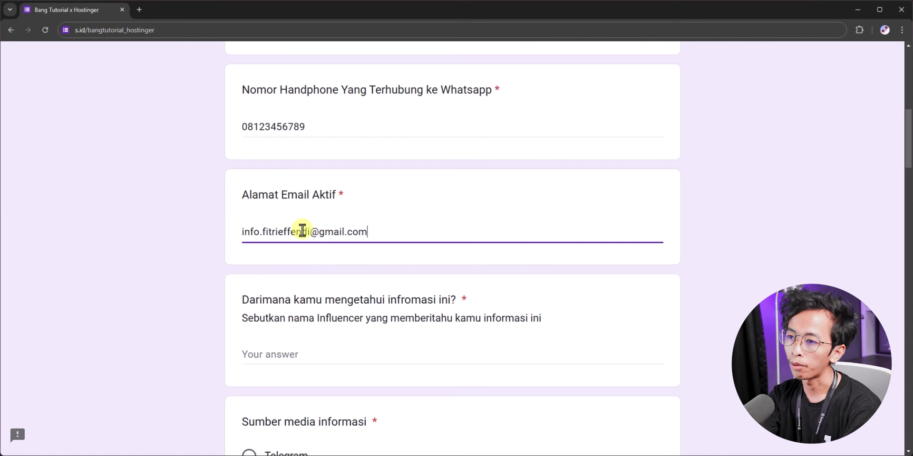
# Step: Answer the influencer question with 'Bang Tutorial'
pyautogui.click(159, 238)
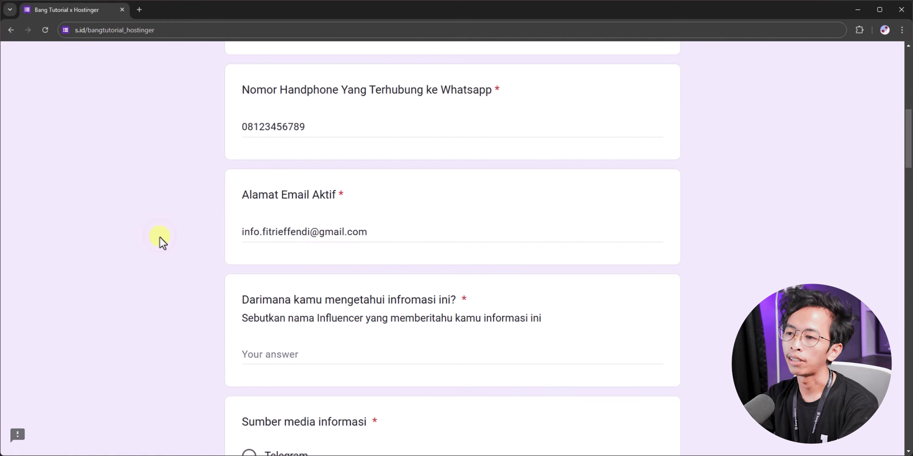
pyautogui.scroll(-1, 159, 238)
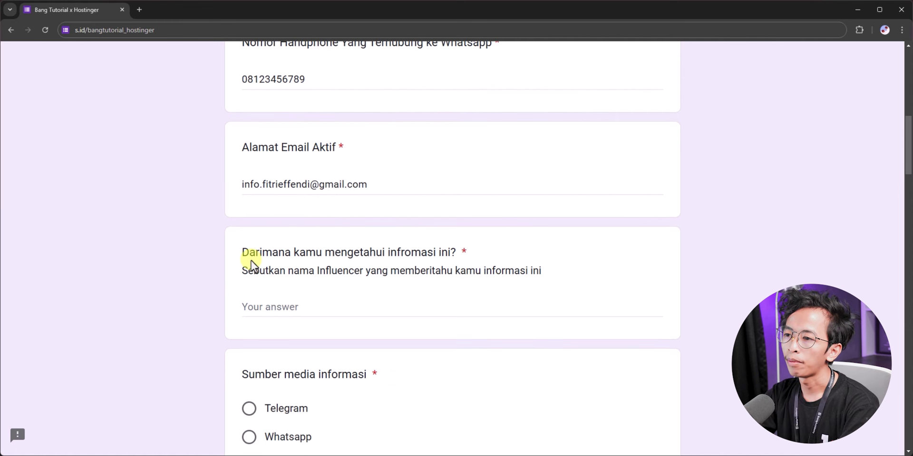
pyautogui.click(336, 311)
pyautogui.write('Bang Tu')
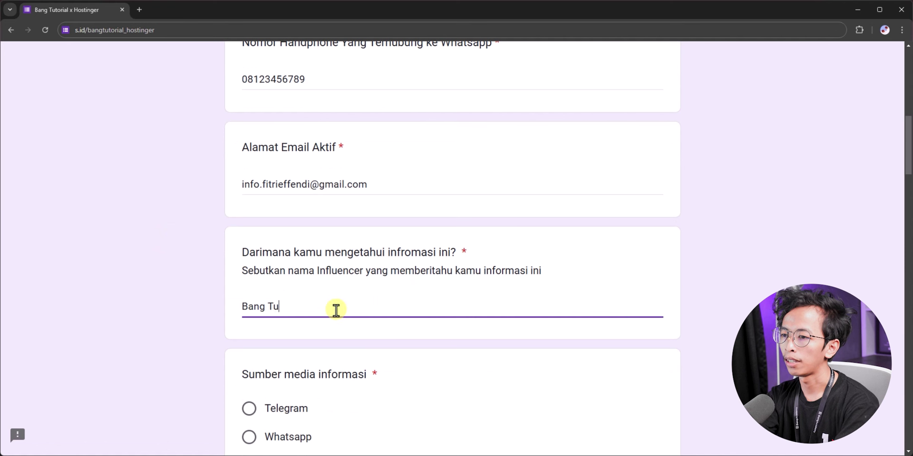
pyautogui.write('torial')
# Step: Choose Youtube as the information source and look over the hosting package options below
pyautogui.scroll(-6, 336, 311)
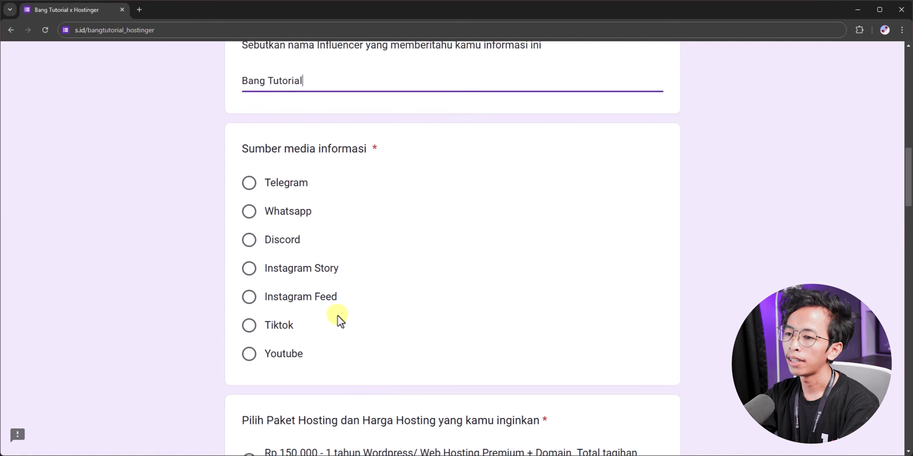
pyautogui.click(250, 297)
pyautogui.scroll(-3, 162, 250)
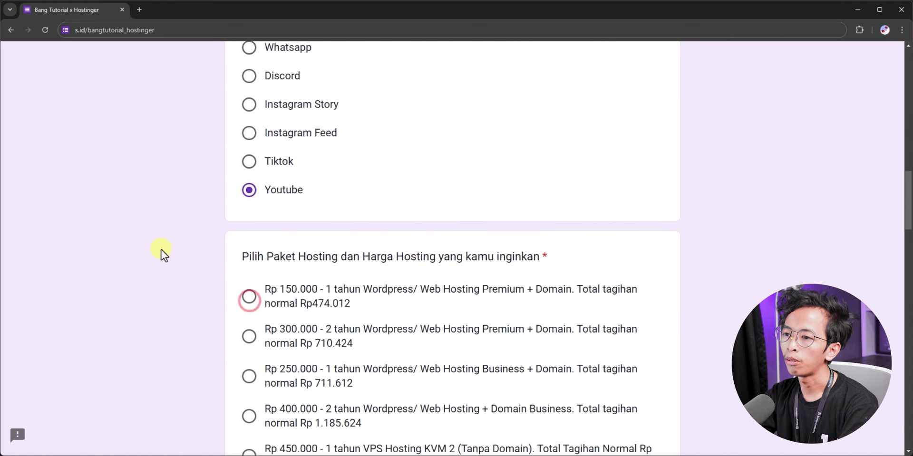
pyautogui.scroll(-2, 310, 149)
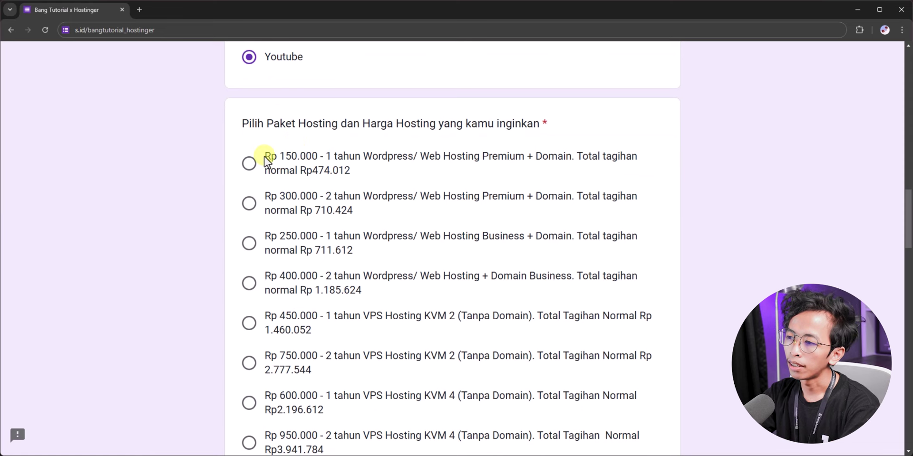
pyautogui.scroll(-2, 264, 157)
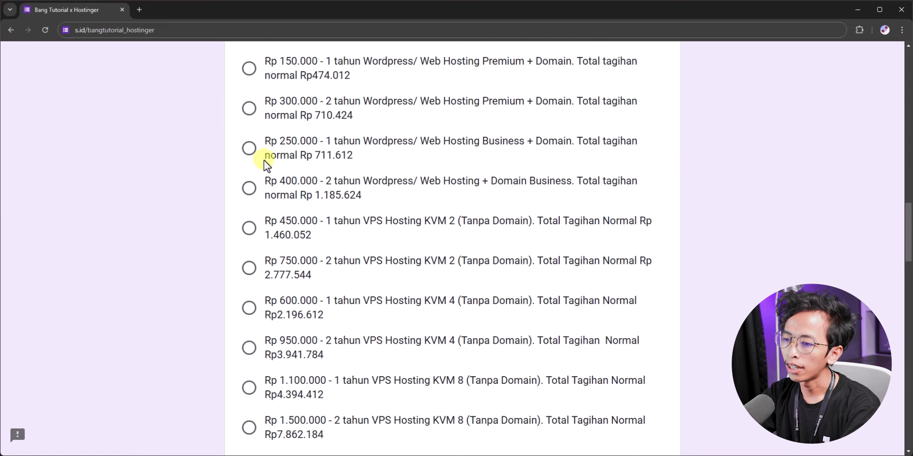
pyautogui.scroll(-1, 263, 159)
pyautogui.scroll(3, 261, 183)
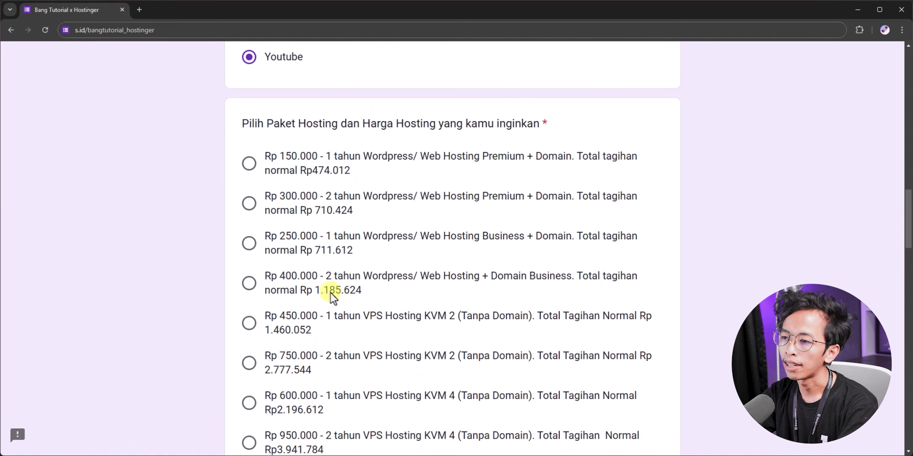
pyautogui.scroll(-4, 287, 275)
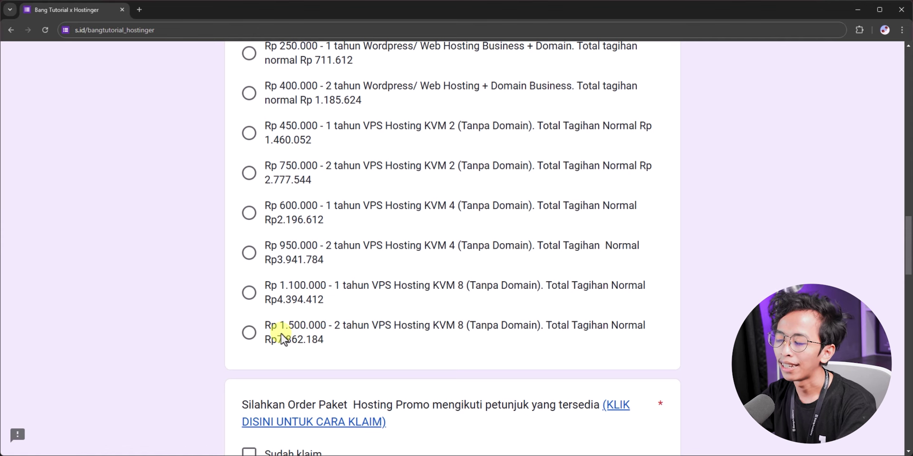
pyautogui.scroll(3, 272, 285)
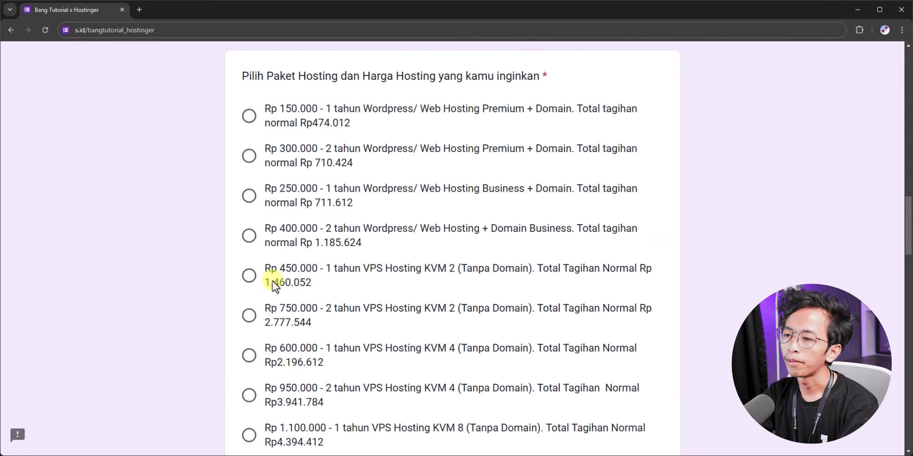
pyautogui.scroll(-3, 282, 191)
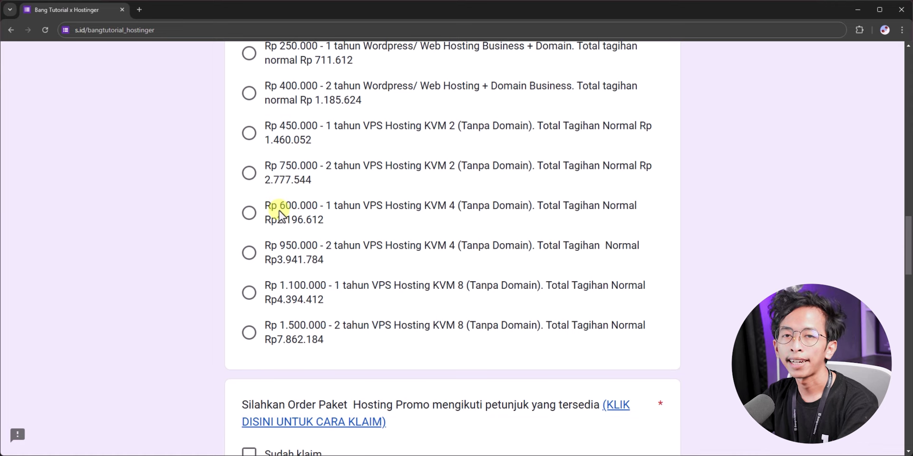
pyautogui.scroll(-4, 278, 211)
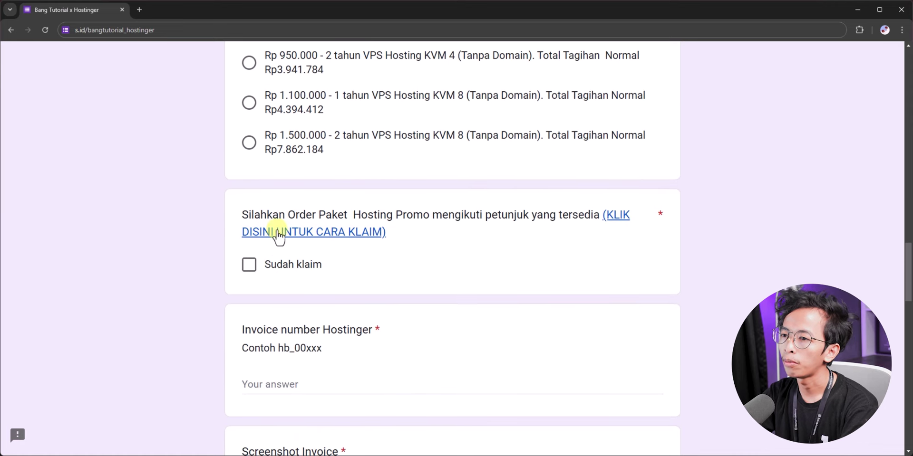
# Step: Open the claim instructions, go to the Cara Order Hosting di Hostinger slide, and follow its hostg.xyz order link
pyautogui.keyDown('ctrl'); pyautogui.click(286, 233); pyautogui.keyUp('ctrl')
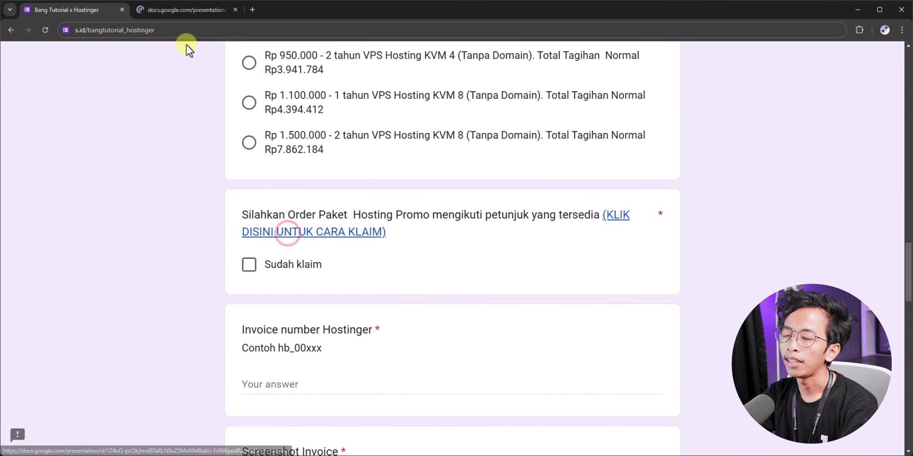
pyautogui.click(181, 8)
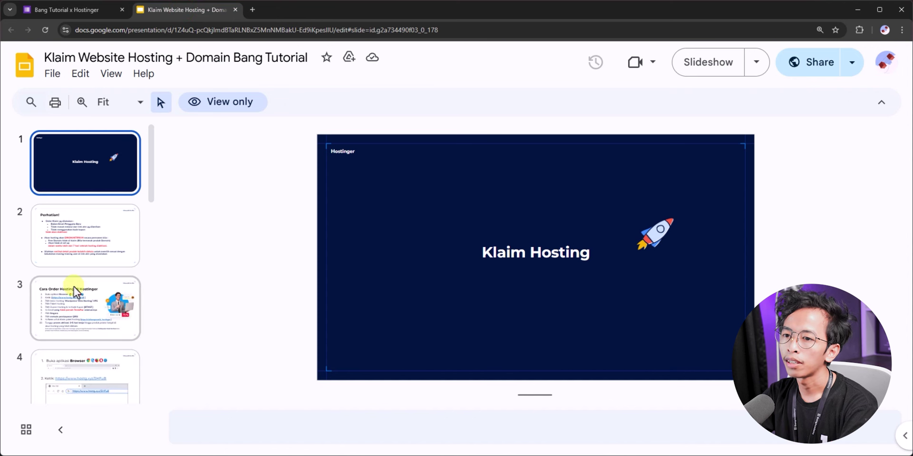
pyautogui.click(73, 317)
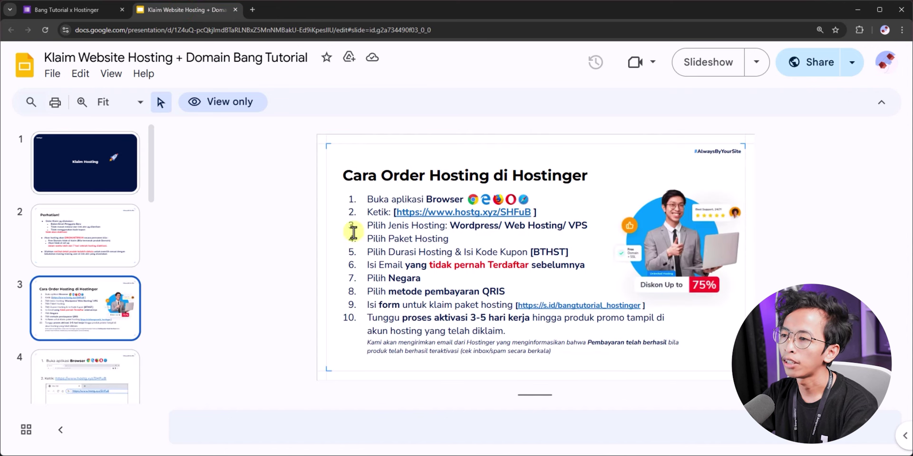
pyautogui.click(418, 214)
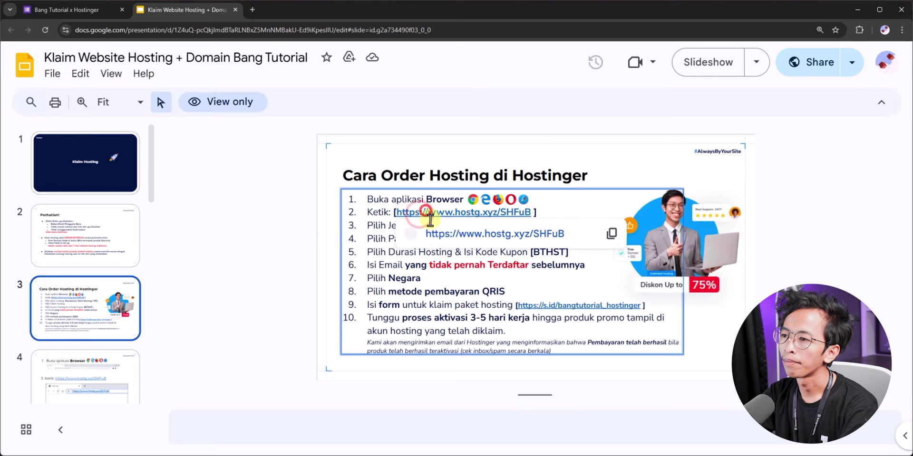
pyautogui.click(441, 231)
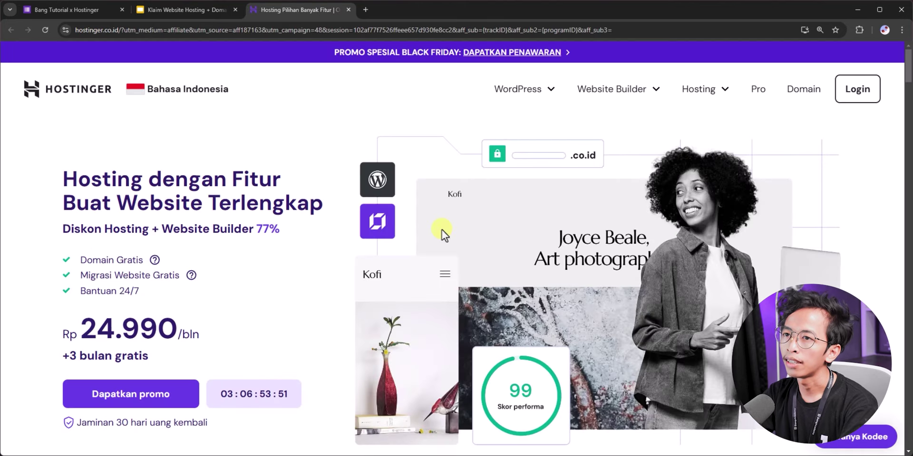
# Step: Compare the claim form's packages with Hostinger's pricing page, dismissing the Kodee chat panel
pyautogui.scroll(-10, 341, 169)
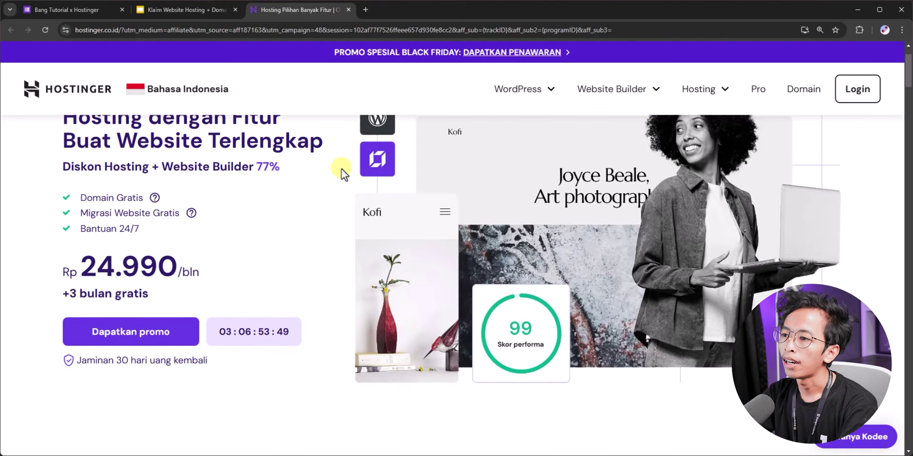
pyautogui.scroll(-4, 341, 169)
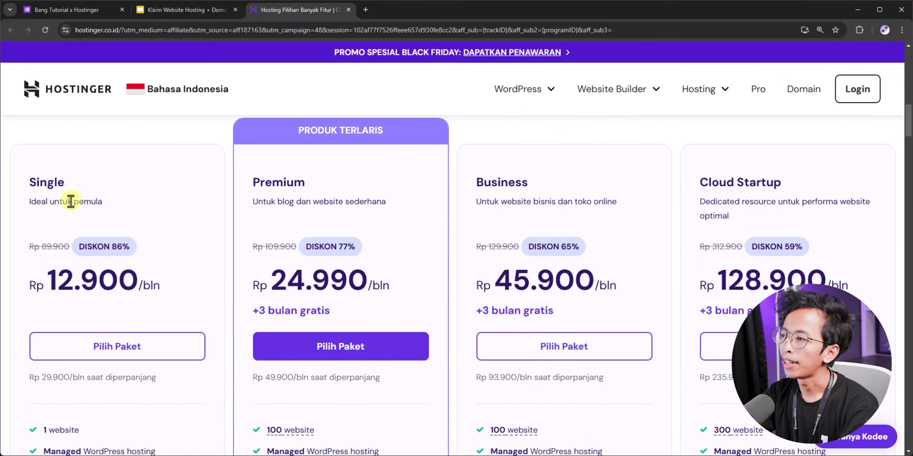
pyautogui.scroll(-1, 510, 204)
pyautogui.scroll(1, 520, 209)
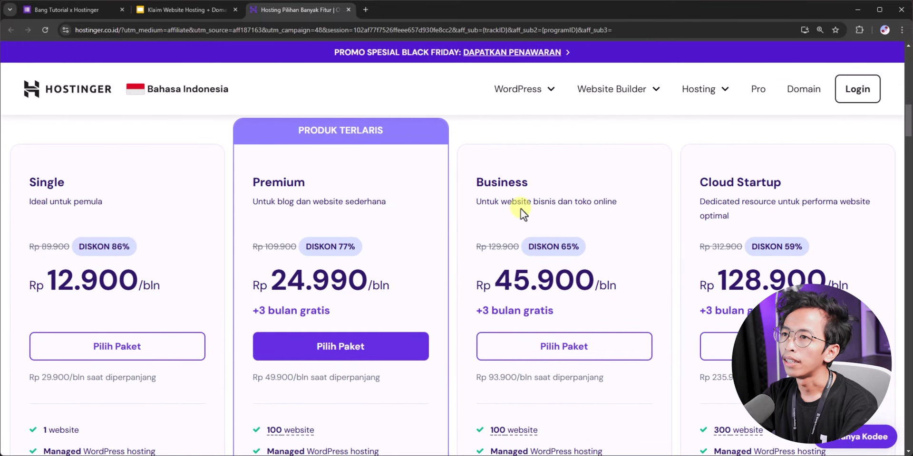
pyautogui.click(162, 11)
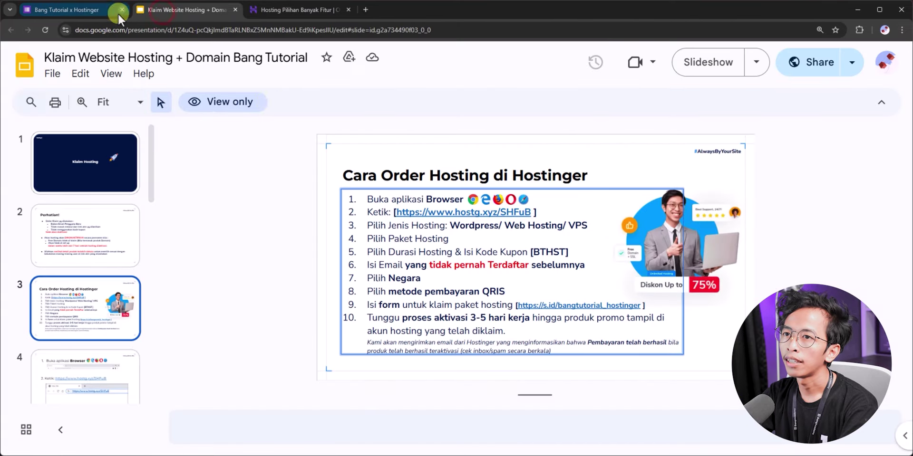
pyautogui.click(97, 10)
pyautogui.scroll(4, 276, 200)
pyautogui.scroll(5, 280, 201)
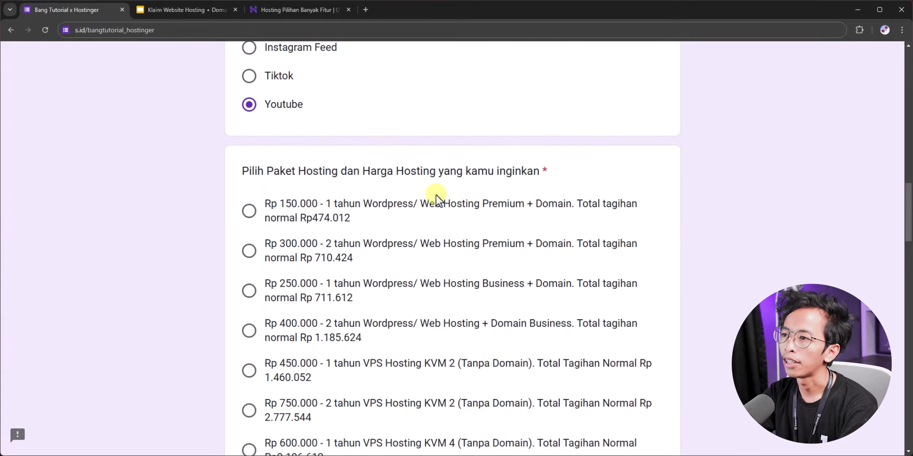
pyautogui.scroll(-2, 435, 195)
pyautogui.scroll(1, 471, 181)
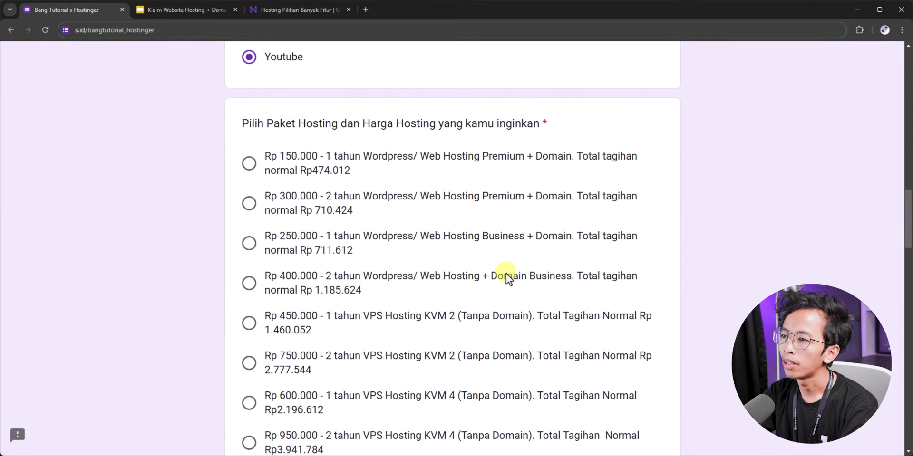
pyautogui.click(305, 10)
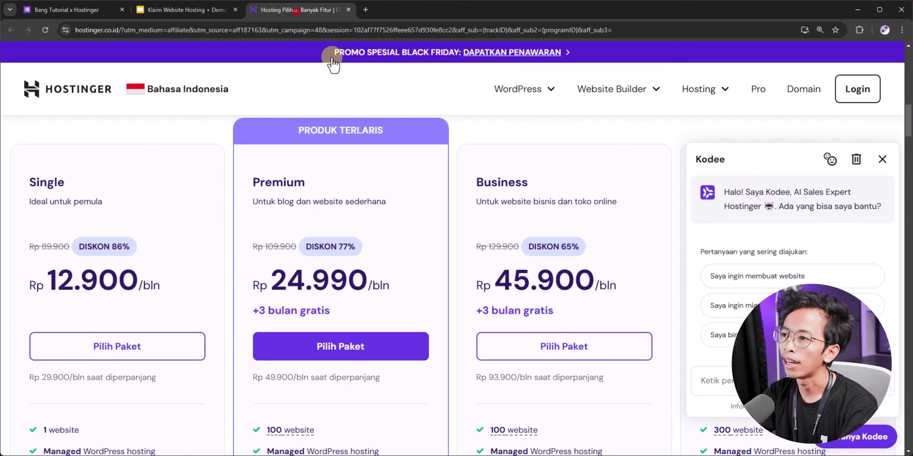
pyautogui.click(883, 160)
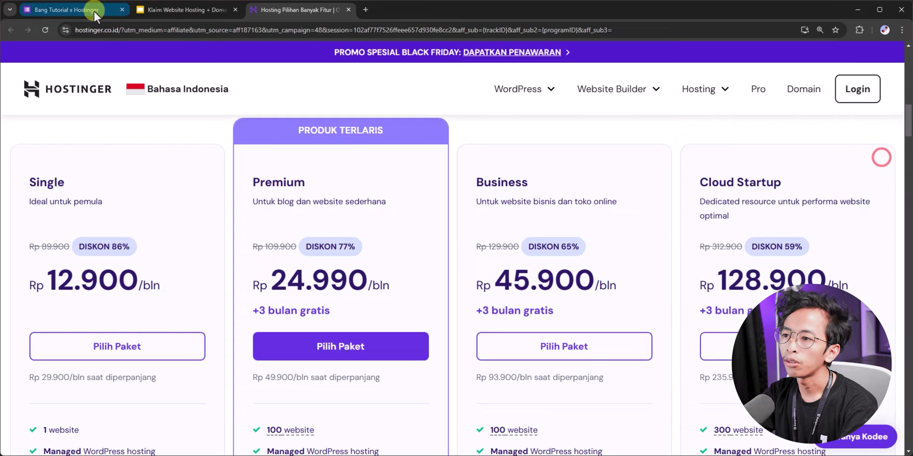
pyautogui.click(71, 9)
pyautogui.scroll(-3, 367, 212)
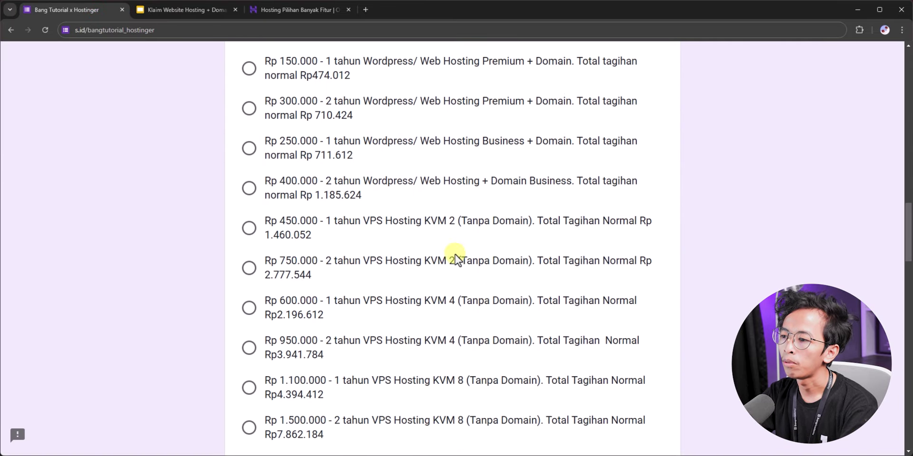
pyautogui.scroll(-1, 455, 254)
# Step: Look at the VPS Hosting plans page, then go back to the previous pricing page
pyautogui.click(269, 16)
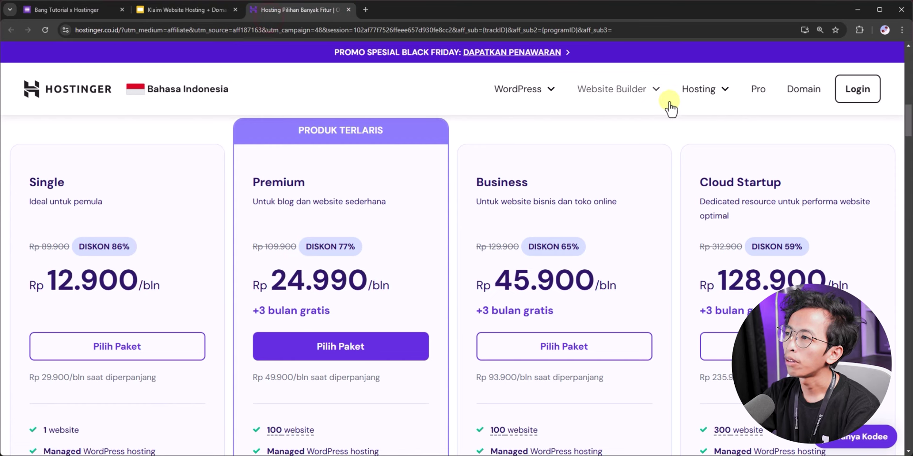
pyautogui.click(719, 92)
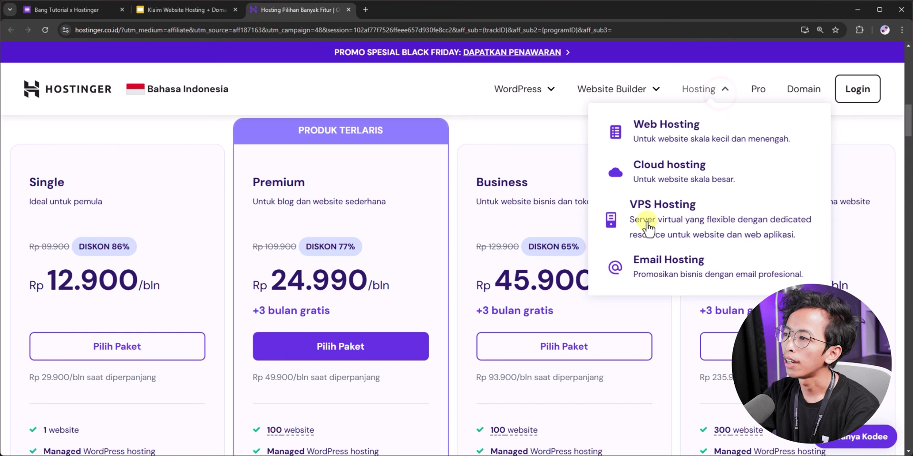
pyautogui.click(633, 207)
pyautogui.scroll(-8, 457, 224)
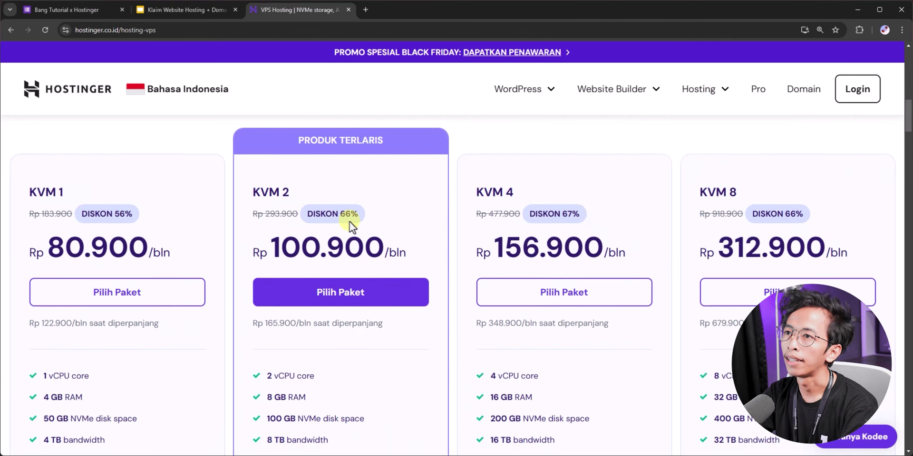
pyautogui.hotkey('alt', 'Left')
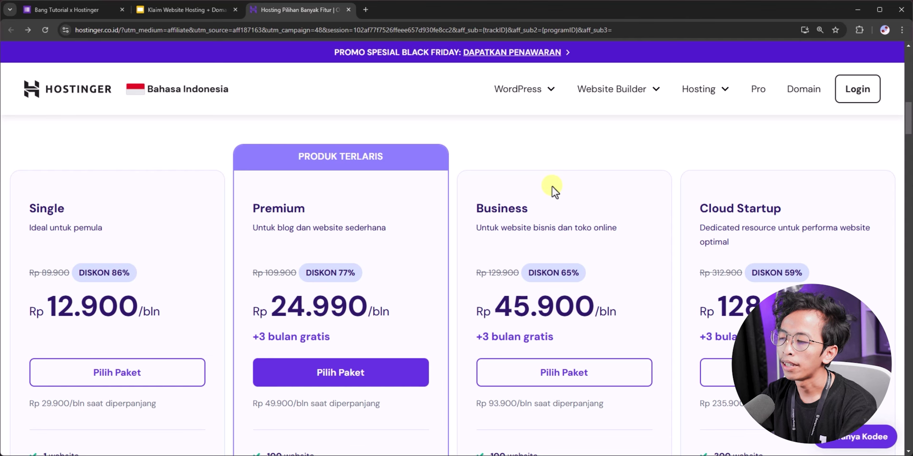
# Step: Pick the Rp 400.000 two-year Business package on the form and add Hostinger's Business plan to the cart
pyautogui.click(70, 7)
pyautogui.scroll(2, 338, 221)
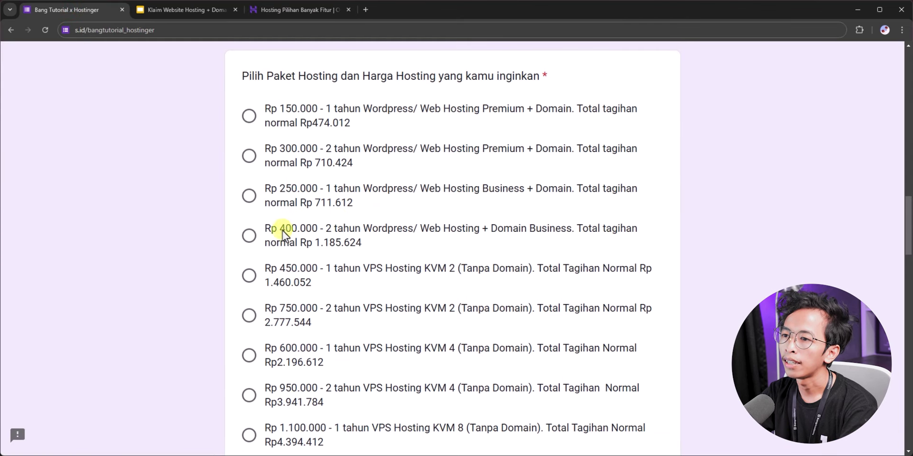
pyautogui.click(252, 235)
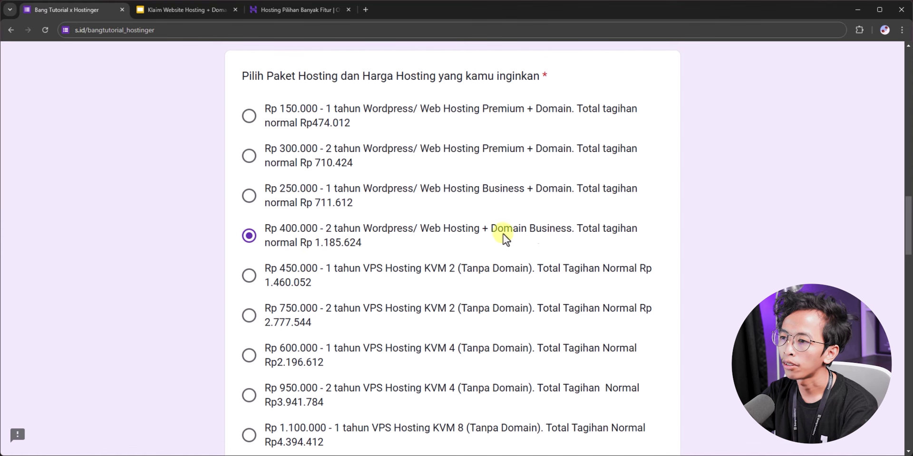
pyautogui.click(269, 14)
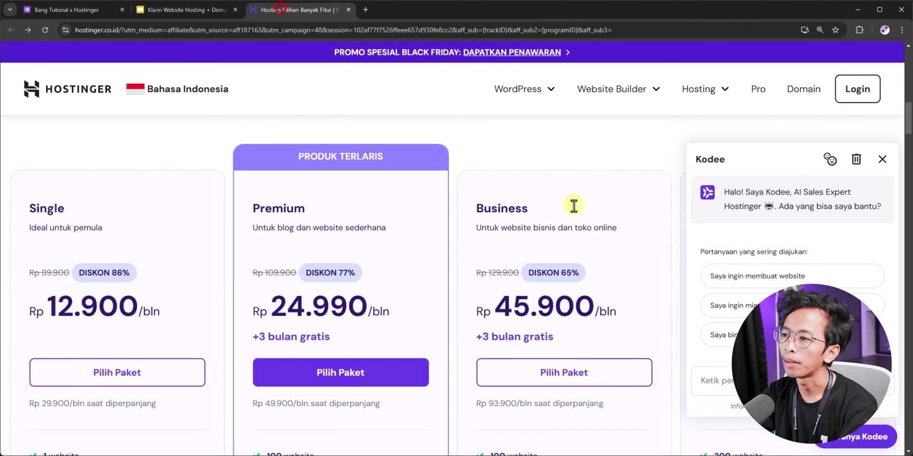
pyautogui.click(544, 373)
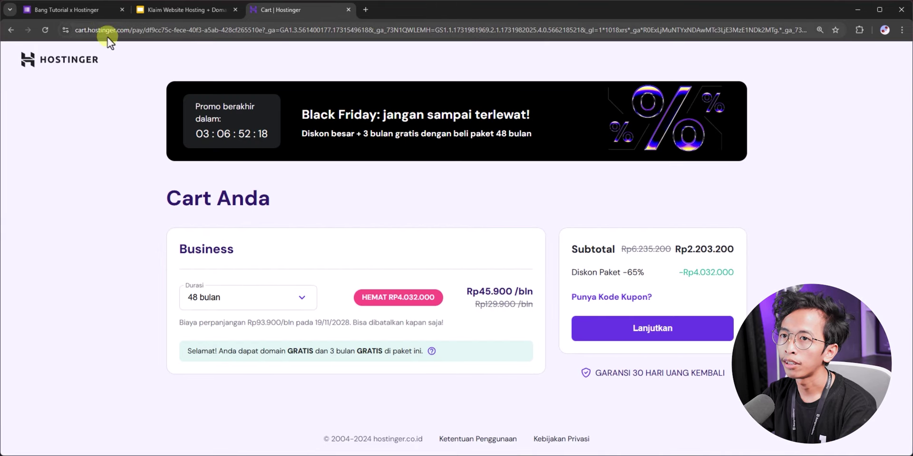
# Step: Set the Business plan duration to 24 months after checking the form's chosen package
pyautogui.click(80, 14)
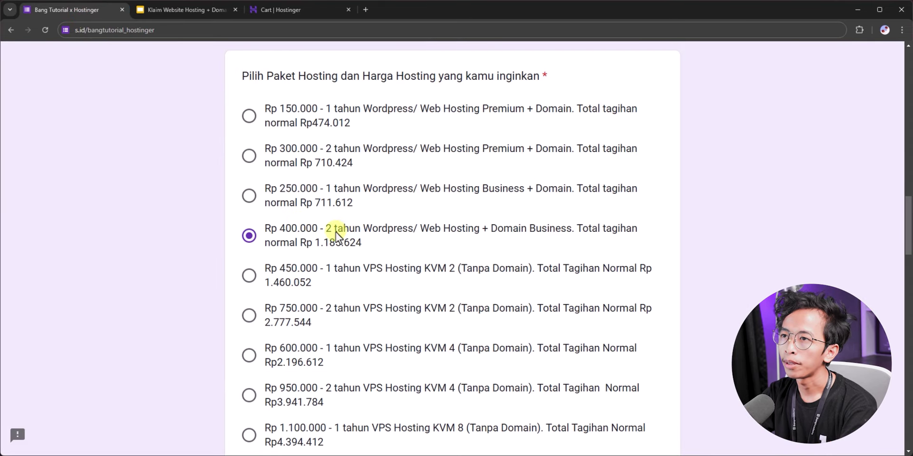
pyautogui.click(295, 8)
pyautogui.click(279, 300)
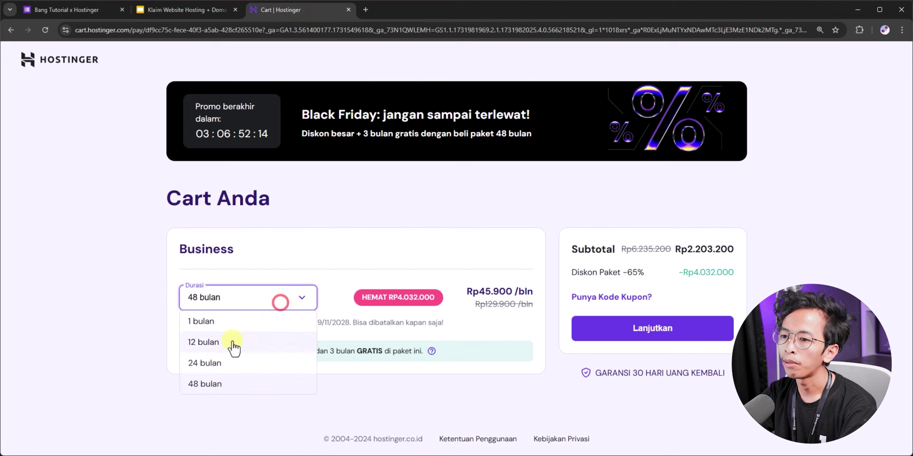
pyautogui.click(219, 365)
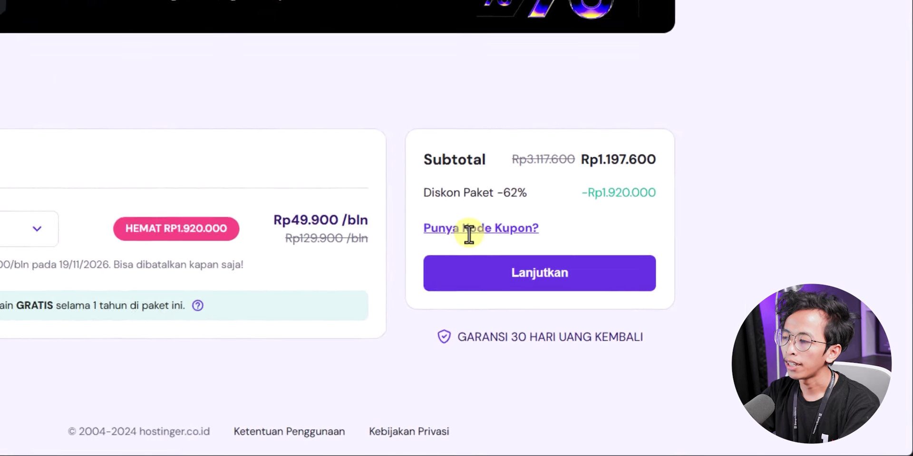
# Step: Apply coupon BTHST copied from the slide and continue to account creation
pyautogui.click(414, 205)
pyautogui.click(433, 248)
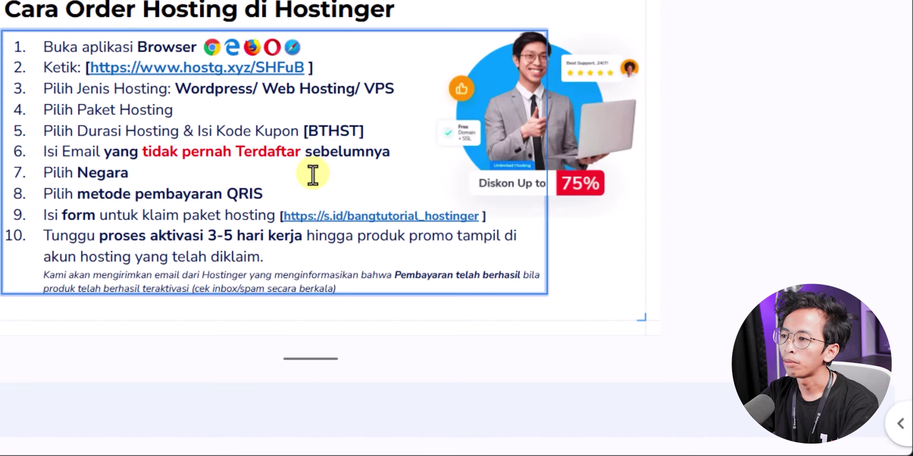
pyautogui.moveTo(308, 132); pyautogui.dragTo(360, 131)
pyautogui.hotkey('ctrl', 'c')
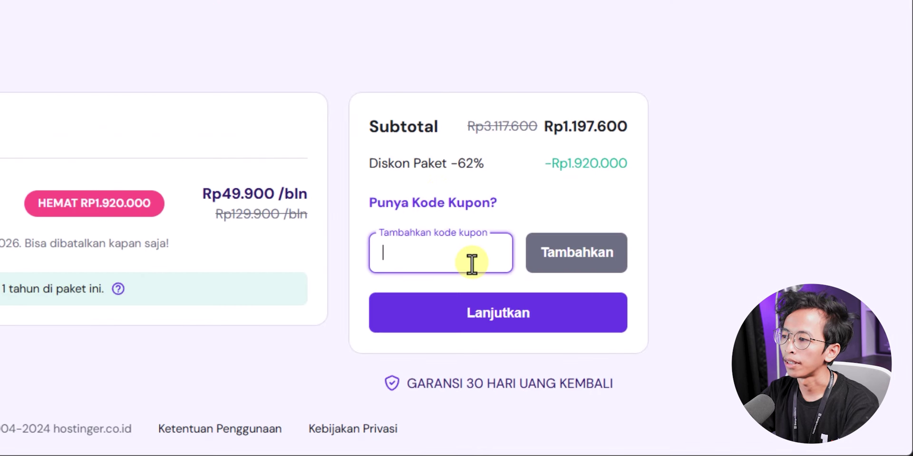
pyautogui.hotkey('ctrl', 'v')
pyautogui.click(571, 258)
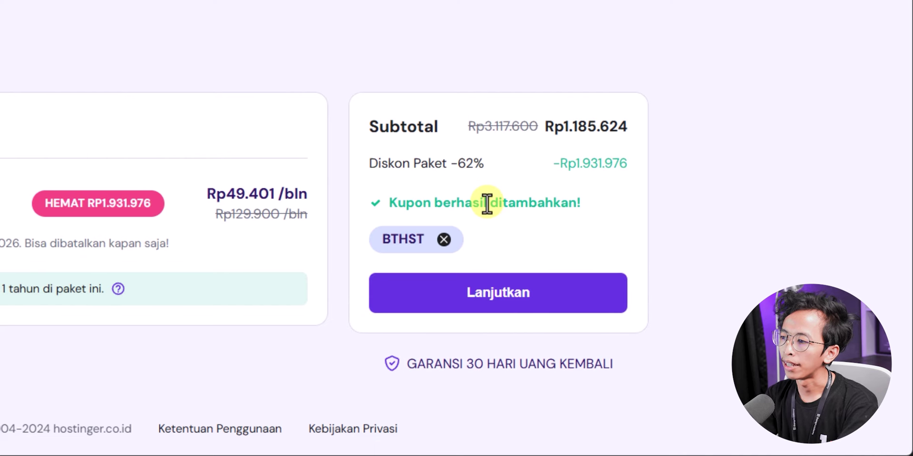
pyautogui.click(495, 299)
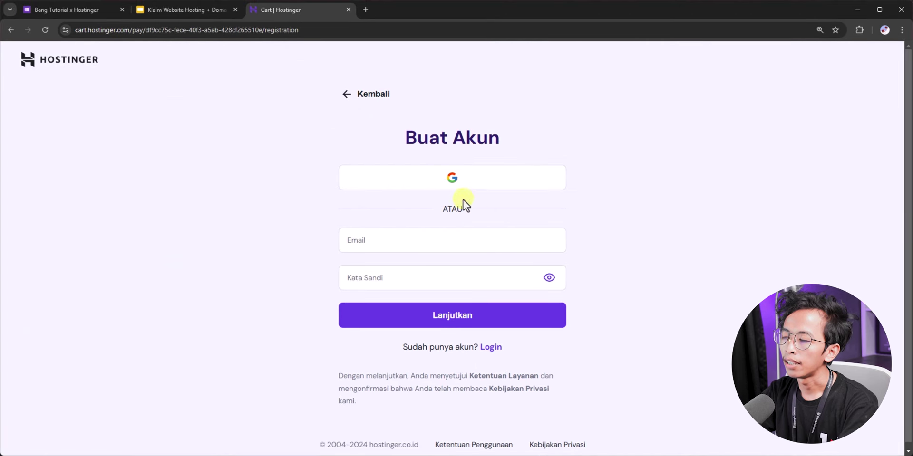
# Step: Enter the sign-up e-mail and password and billing details, with Malaysia as country of residence
pyautogui.click(395, 236)
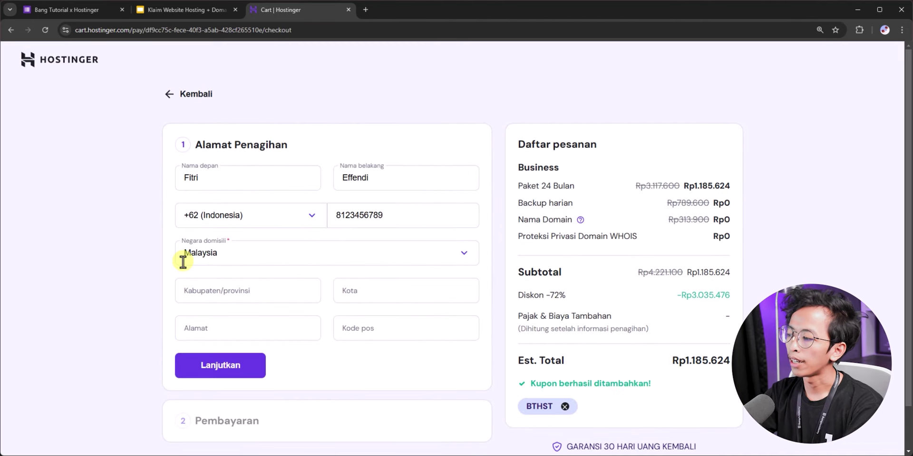
pyautogui.click(235, 253)
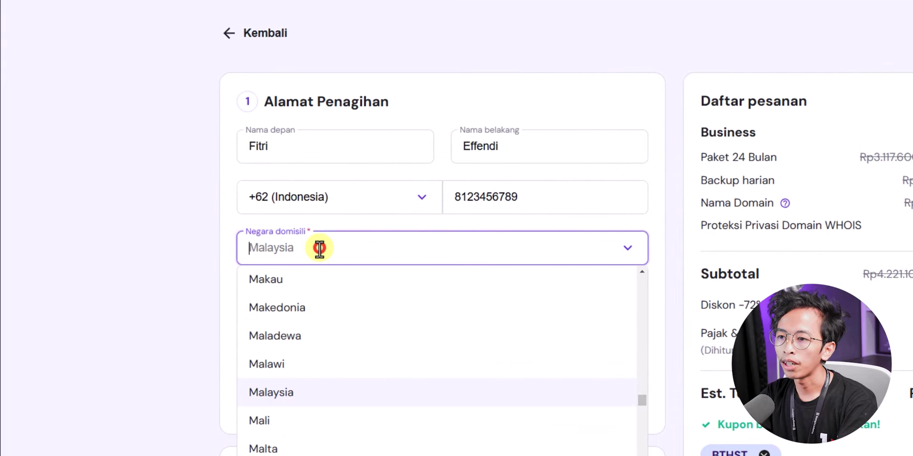
pyautogui.click(285, 391)
pyautogui.click(201, 314)
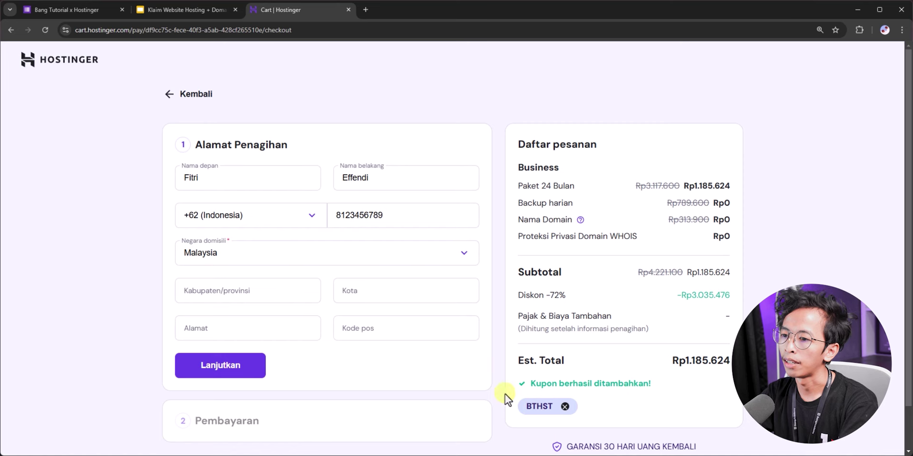
pyautogui.scroll(-1, 257, 361)
# Step: Save the billing address, pick QRIS, and generate the IDR 1.185.624 payment bill
pyautogui.click(242, 318)
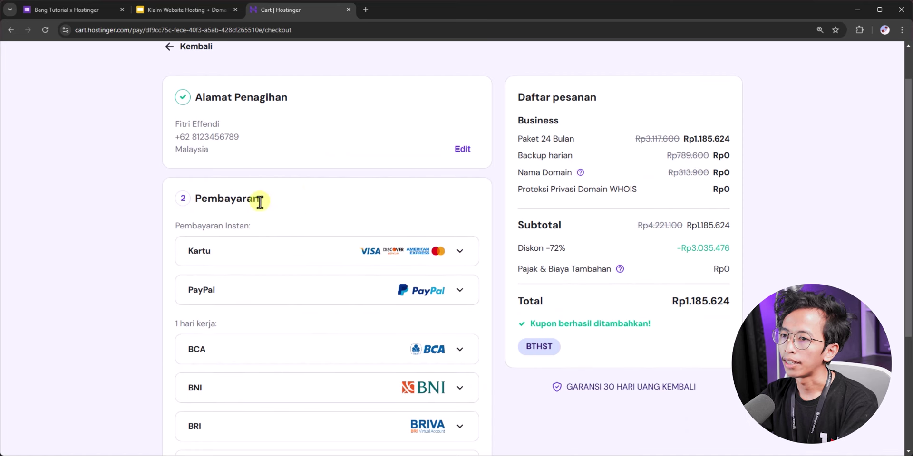
pyautogui.scroll(-4, 127, 201)
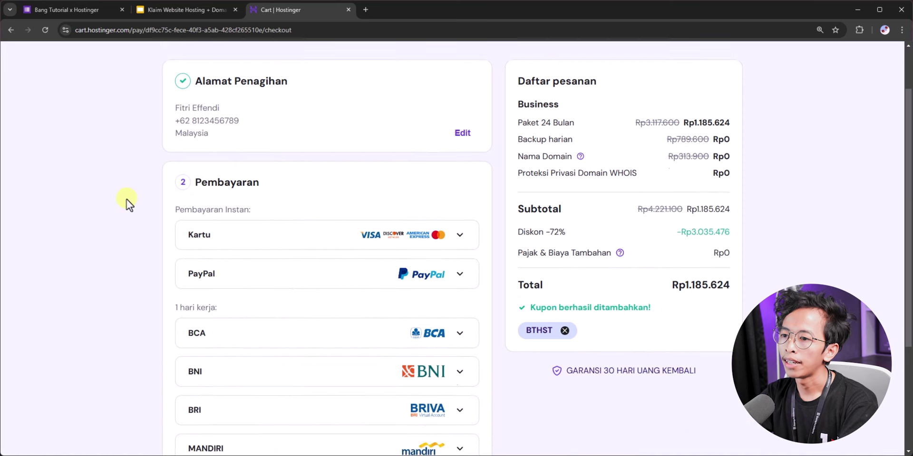
pyautogui.click(407, 370)
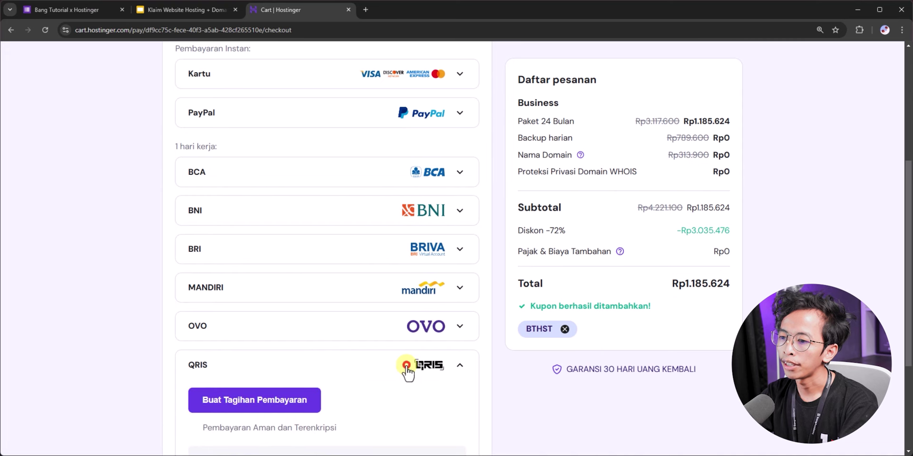
pyautogui.scroll(-3, 407, 364)
pyautogui.scroll(-1, 328, 298)
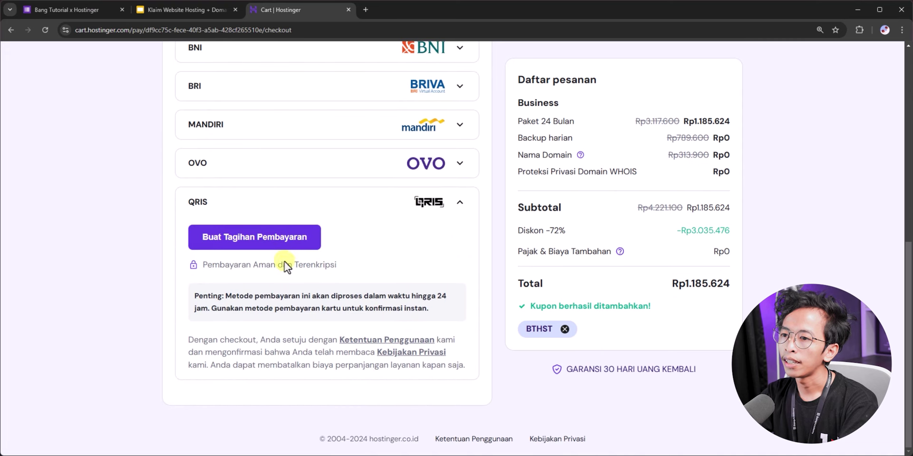
pyautogui.click(278, 235)
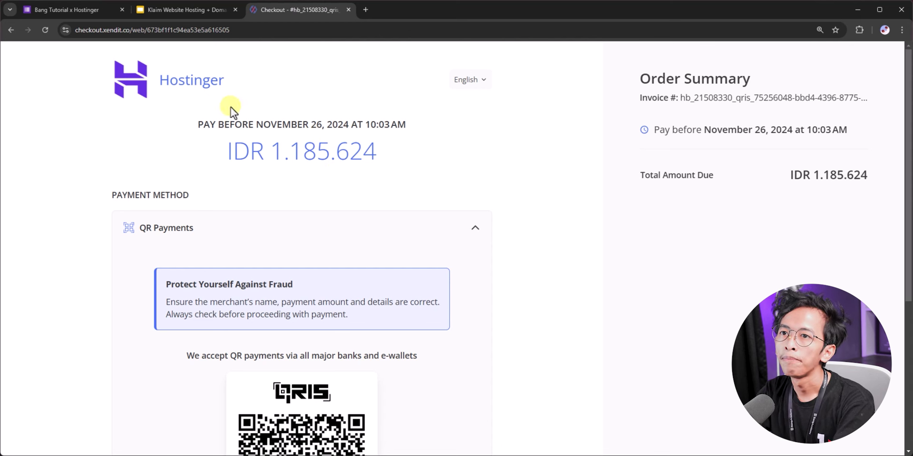
# Step: Check the 400.000 promo price on the form and bring up slide 12's transfer instructions
pyautogui.click(67, 9)
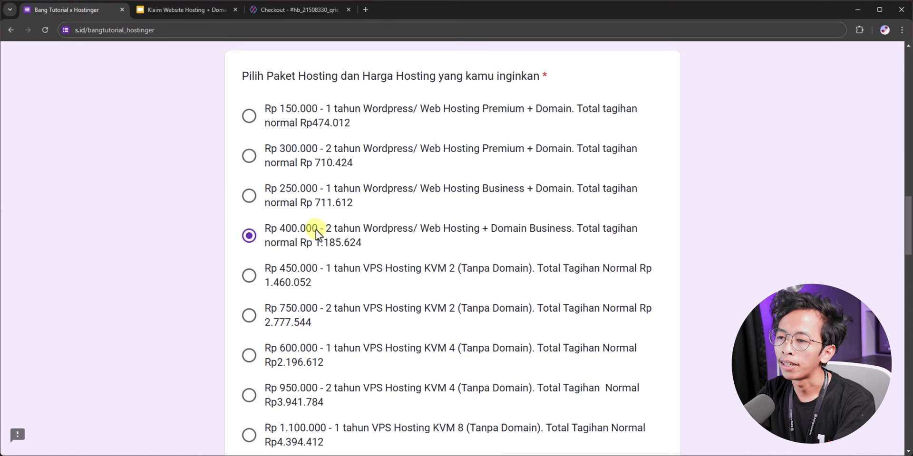
pyautogui.moveTo(280, 230); pyautogui.dragTo(318, 232)
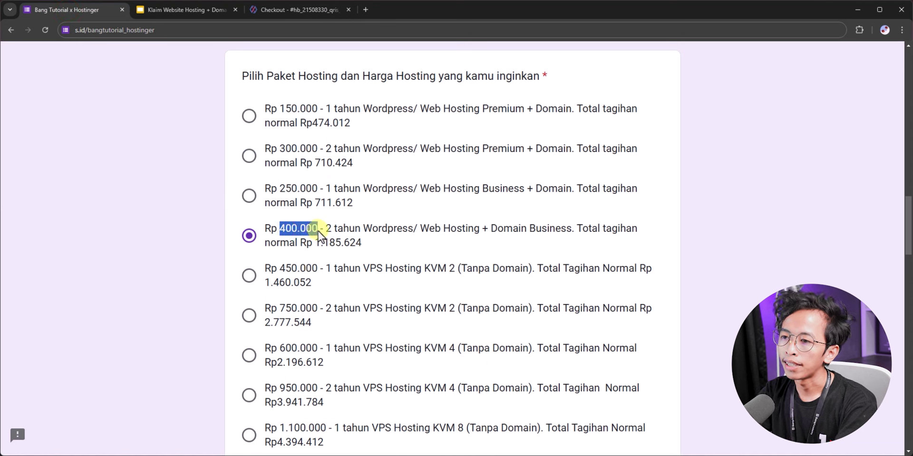
pyautogui.click(213, 215)
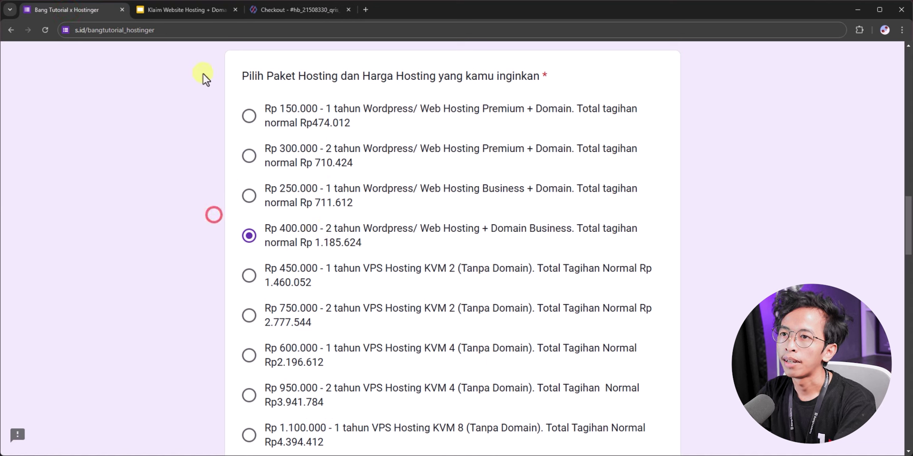
pyautogui.click(189, 9)
pyautogui.scroll(-3, 89, 290)
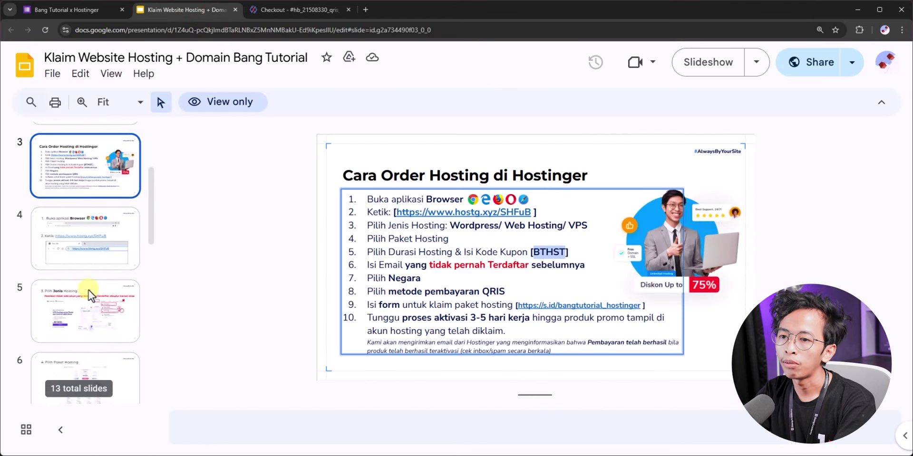
pyautogui.scroll(-10, 88, 290)
pyautogui.click(126, 301)
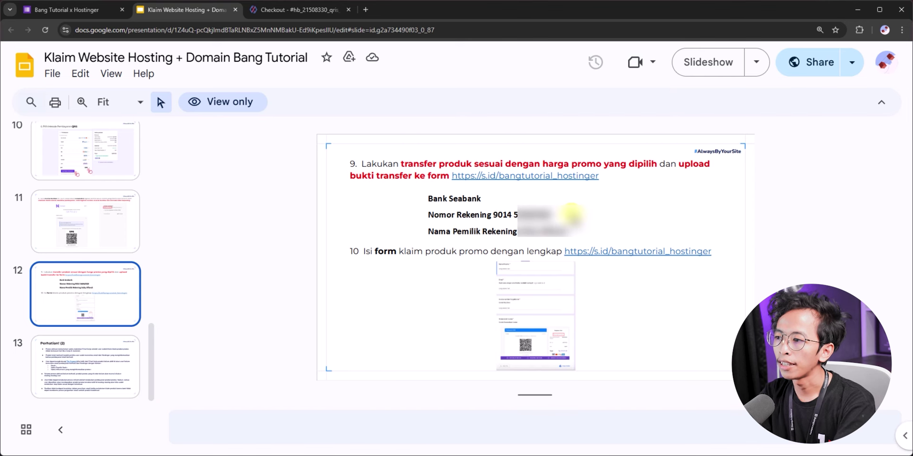
# Step: Compare the form's package and the QRIS amount due with slide 12, then return to the form's Sudah klaim question
pyautogui.click(90, 12)
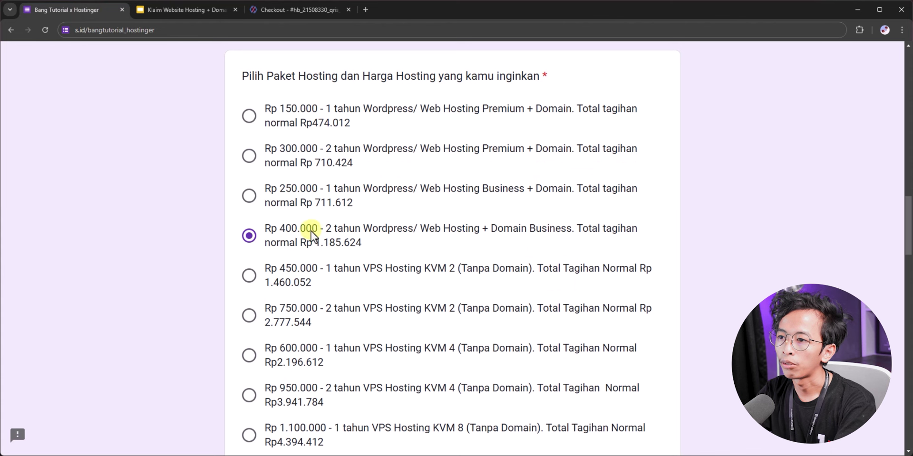
pyautogui.click(187, 11)
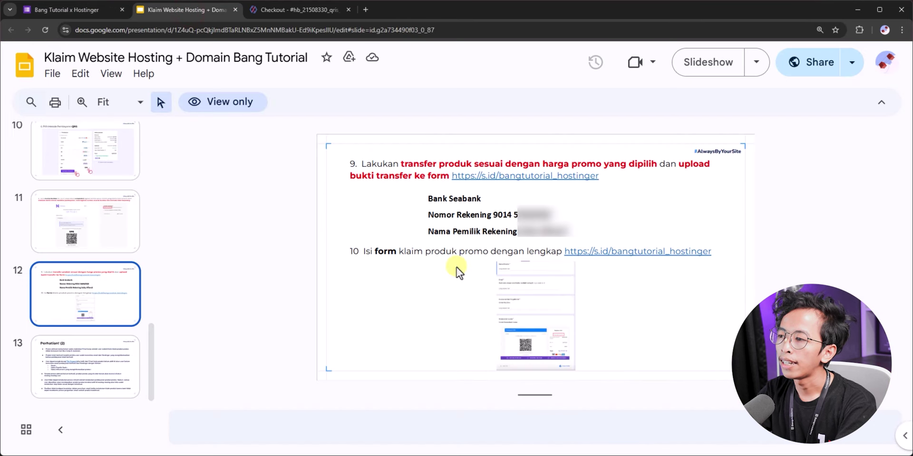
pyautogui.click(309, 9)
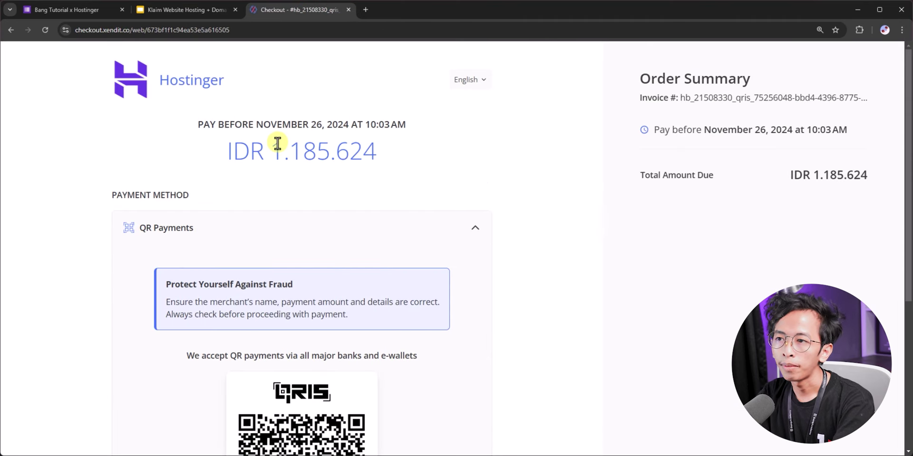
pyautogui.click(165, 10)
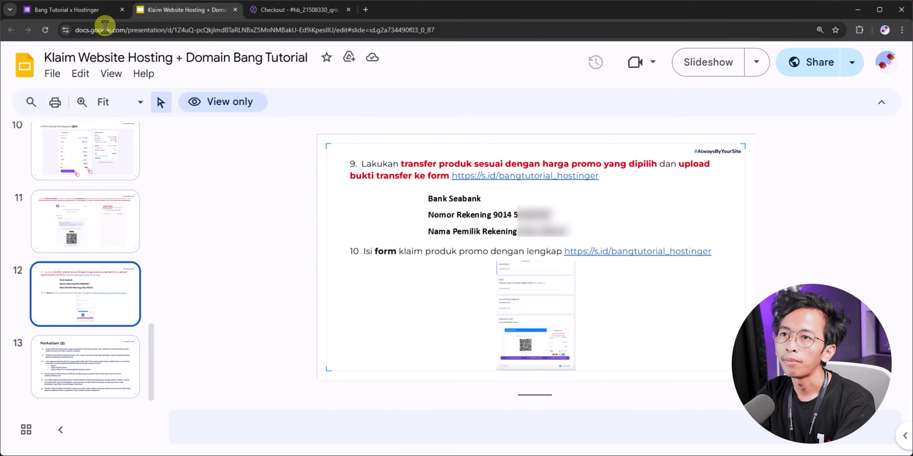
pyautogui.click(79, 10)
pyautogui.scroll(-5, 216, 239)
# Step: Tick Sudah klaim and paste the invoice number copied from the QRIS checkout into the Invoice number Hostinger answer
pyautogui.scroll(-2, 216, 238)
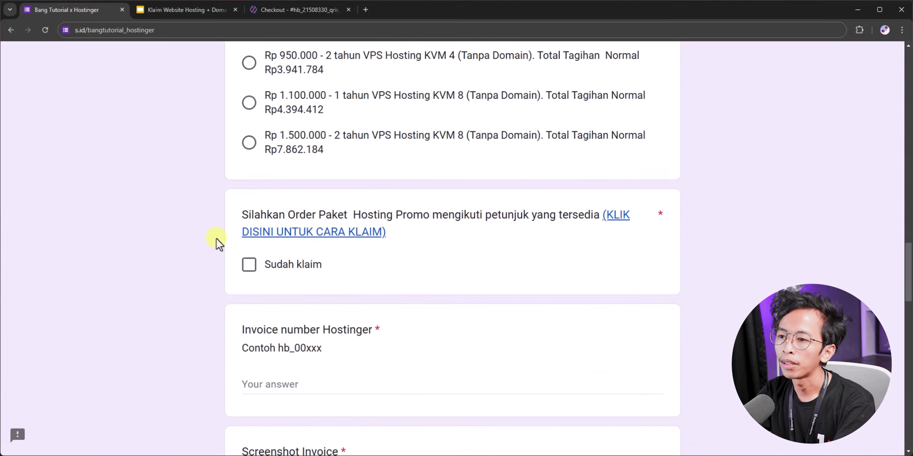
pyautogui.click(246, 268)
pyautogui.scroll(-4, 202, 260)
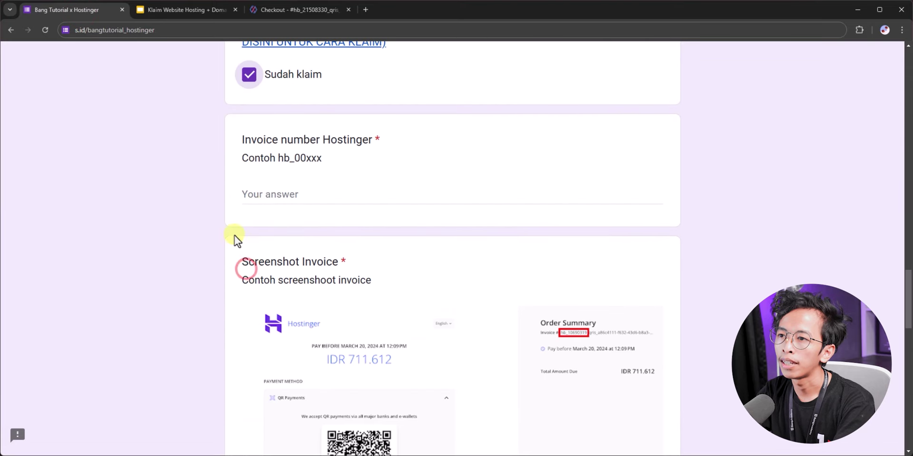
pyautogui.click(288, 199)
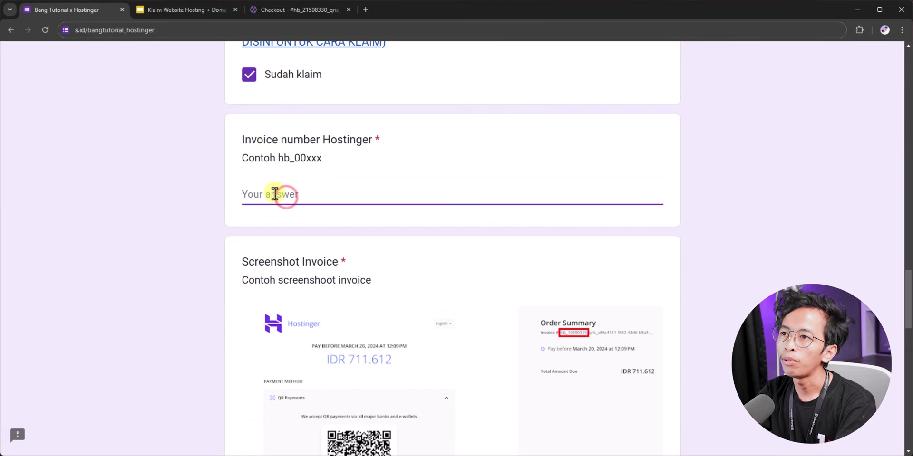
pyautogui.click(306, 10)
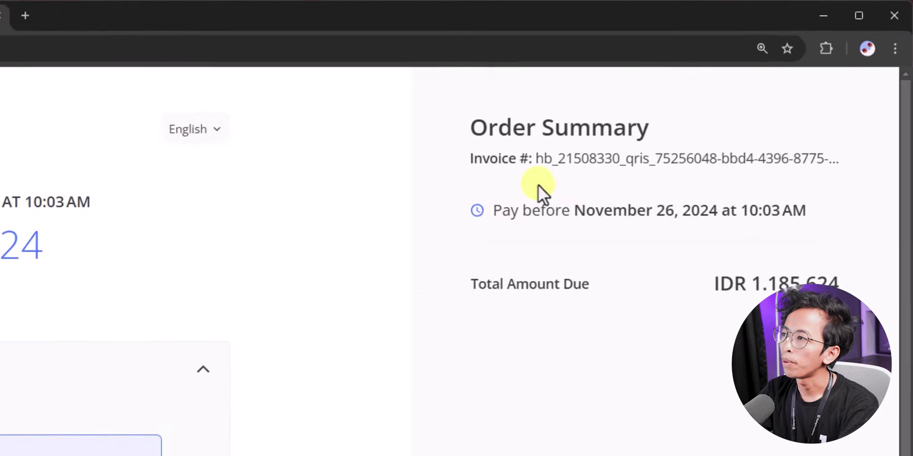
pyautogui.moveTo(523, 205); pyautogui.dragTo(556, 204)
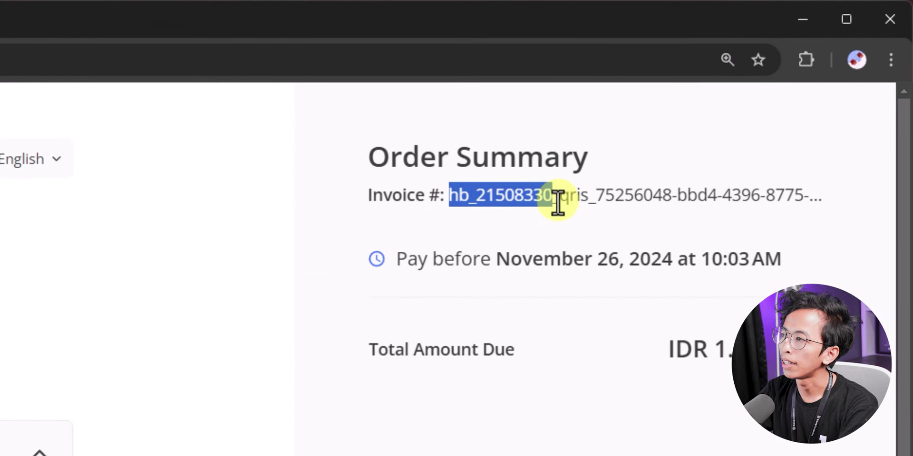
pyautogui.rightClick(519, 208)
pyautogui.click(542, 232)
pyautogui.click(20, 12)
pyautogui.hotkey('ctrl', 'v')
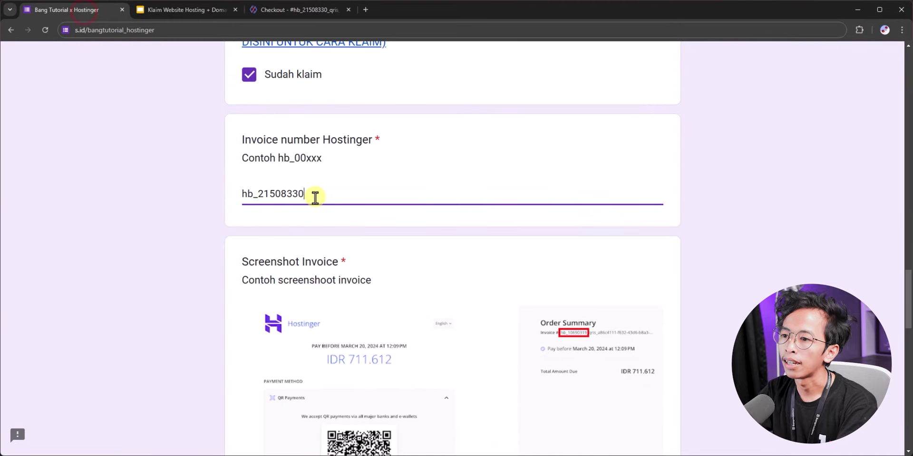
pyautogui.scroll(-4, 280, 202)
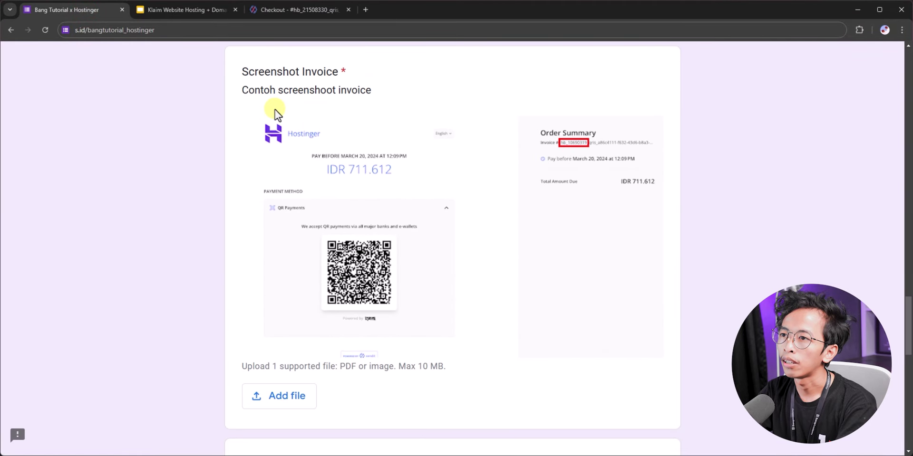
# Step: Take a screenshot of the zoomed-out checkout invoice page
pyautogui.click(298, 12)
pyautogui.hotkey('ctrl', '-')
pyautogui.hotkey('ctrl', '-')
pyautogui.click(539, 253)
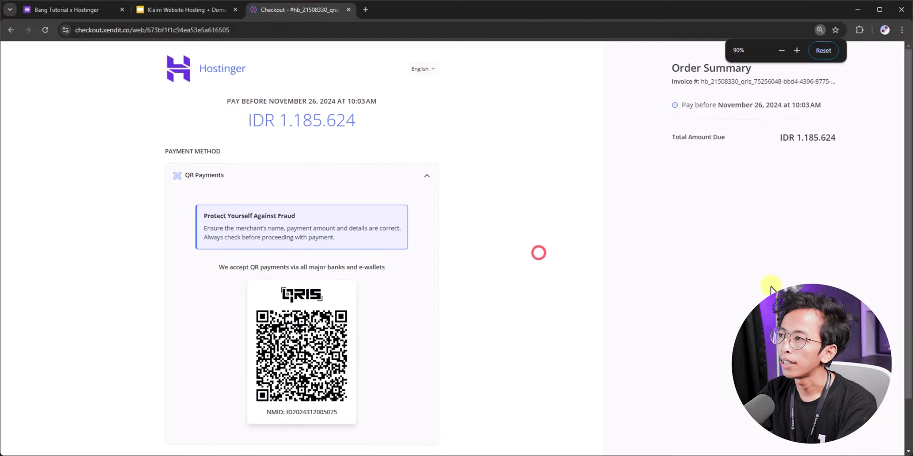
pyautogui.press('Print')
pyautogui.moveTo(112, 45); pyautogui.dragTo(845, 448)
pyautogui.moveTo(844, 448); pyautogui.dragTo(867, 450)
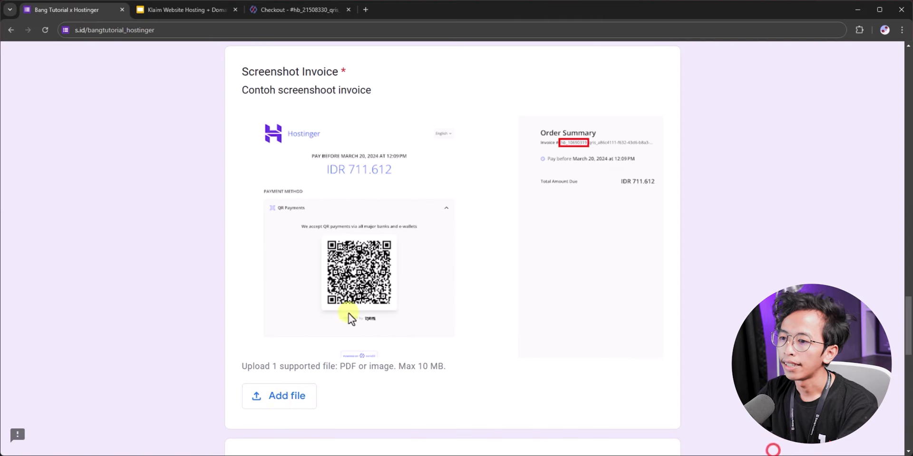
# Step: Attach Screenshot_2.jpg to the Screenshot Invoice and transfer proof questions
pyautogui.click(284, 393)
pyautogui.click(446, 366)
pyautogui.click(161, 151)
pyautogui.click(114, 102)
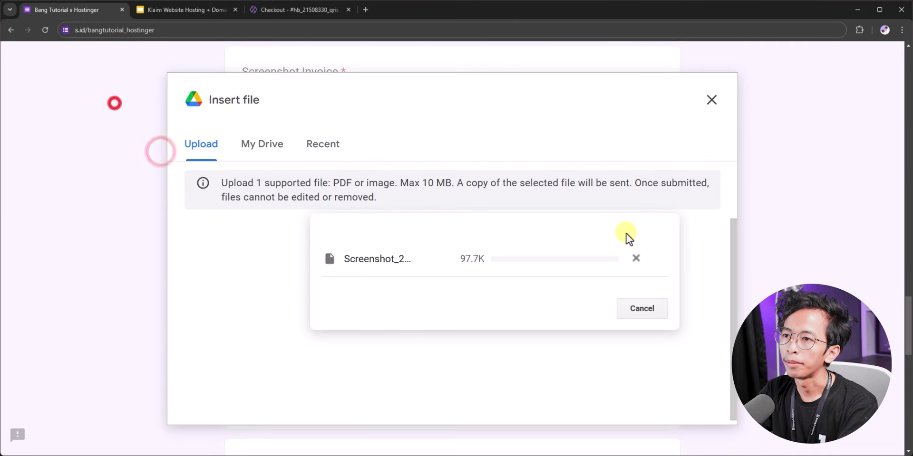
pyautogui.scroll(-3, 457, 238)
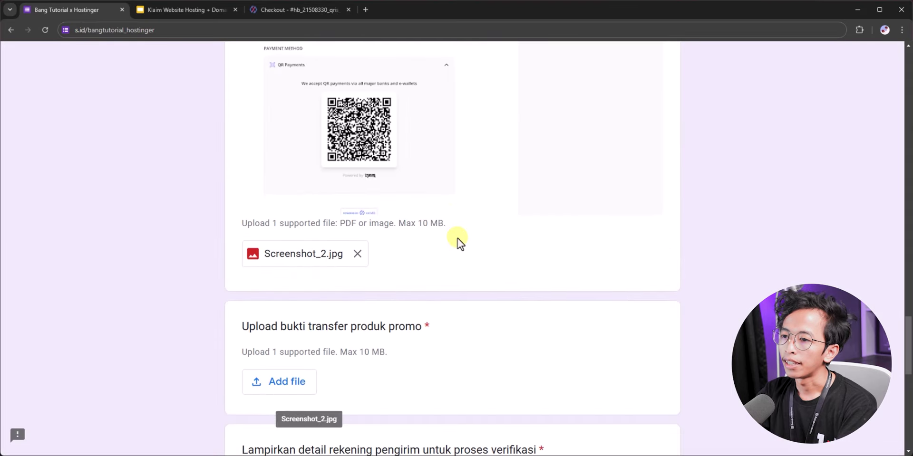
pyautogui.scroll(-2, 457, 239)
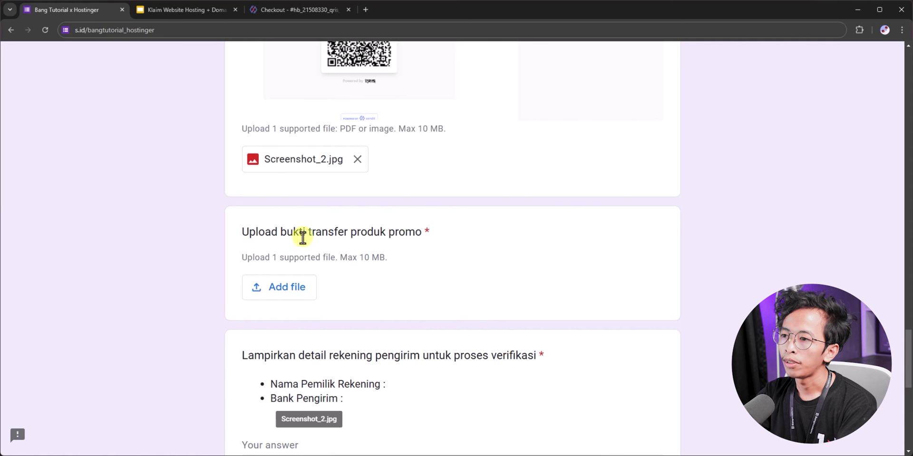
pyautogui.click(300, 290)
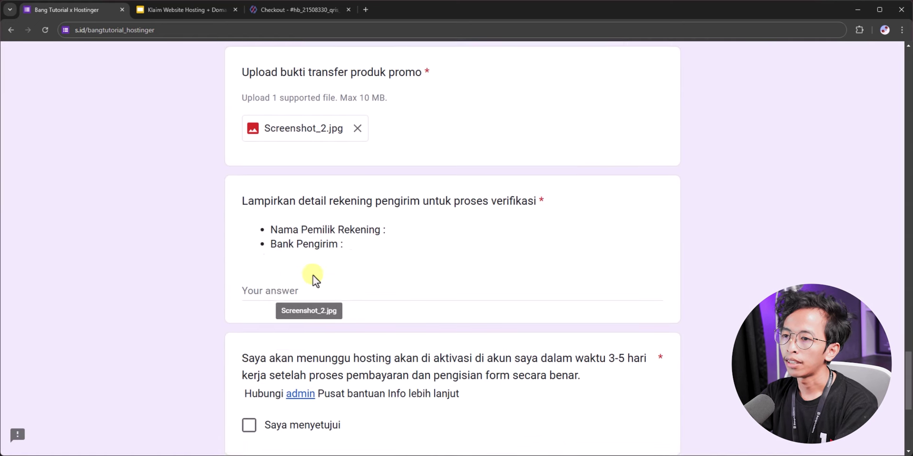
# Step: Enter the sender's account holder name, with a new line for the bank BCA
pyautogui.scroll(-1, 312, 276)
pyautogui.click(315, 258)
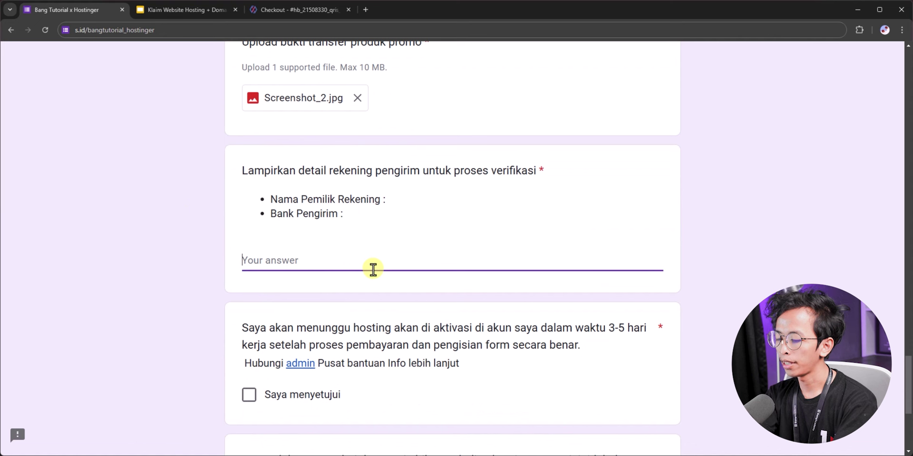
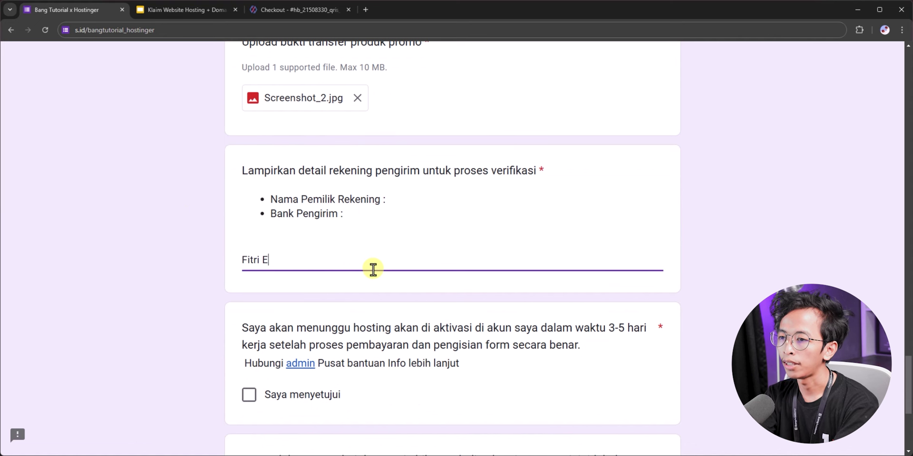
pyautogui.press('Return')
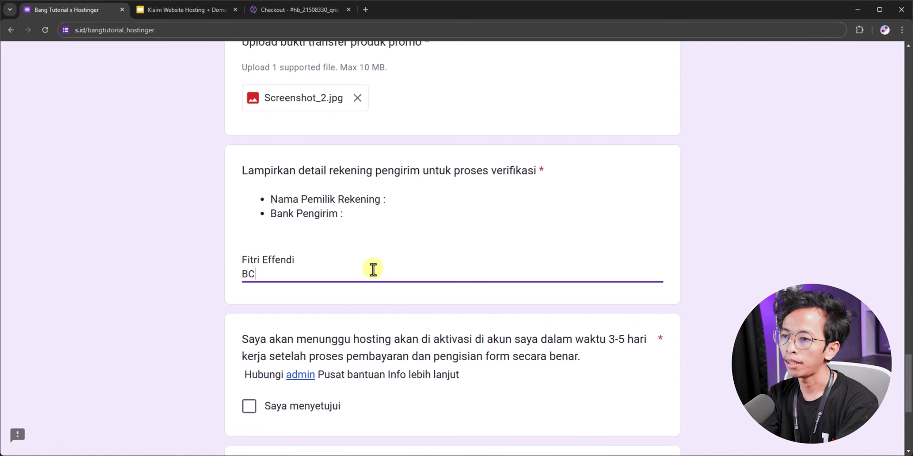
pyautogui.scroll(-2, 294, 278)
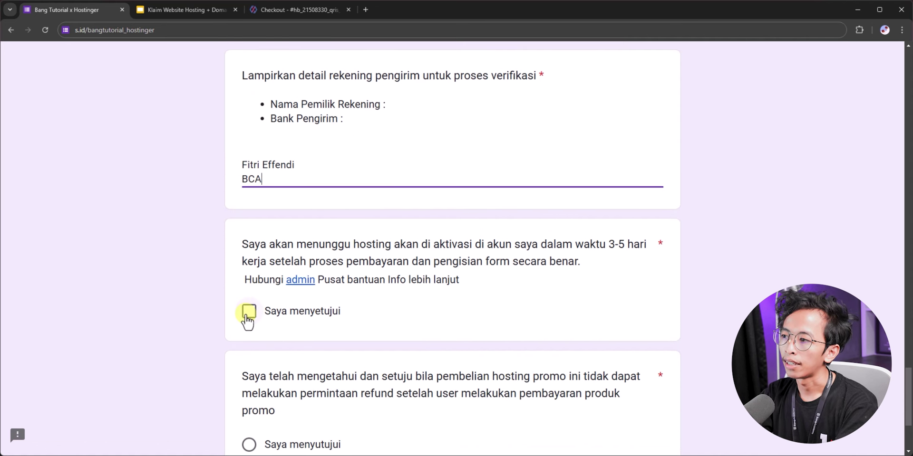
# Step: Tick 'Saya menyetujui' for the activation statement and open the admin's Telegram contact page
pyautogui.click(247, 313)
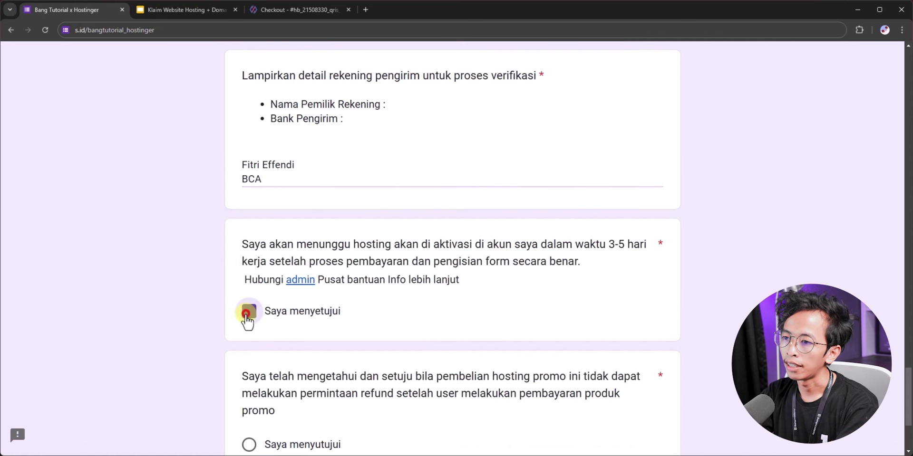
pyautogui.click(264, 253)
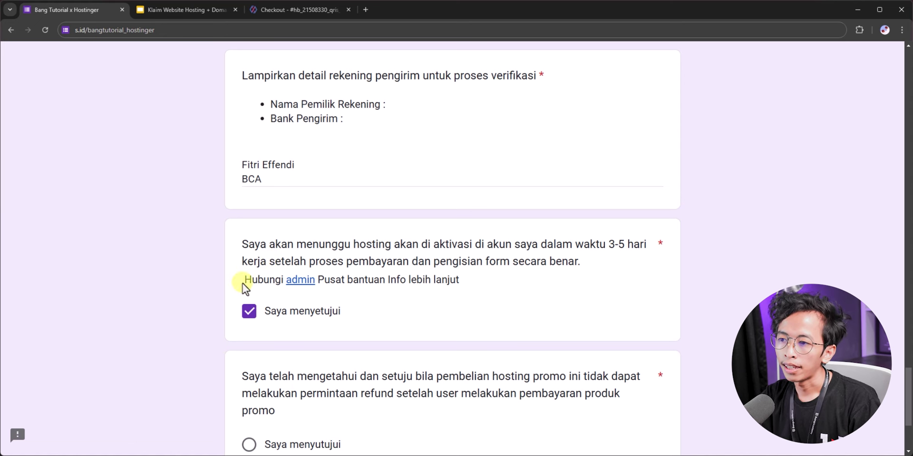
pyautogui.click(300, 283)
pyautogui.click(196, 11)
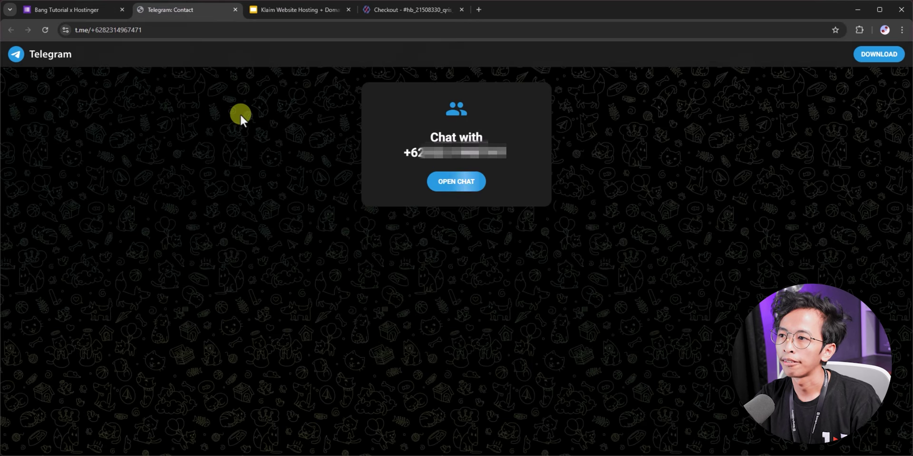
# Step: Close the Telegram contact page, agree to the no-refund statement and submit the claim form
pyautogui.hotkey('ctrl', 'w')
pyautogui.click(249, 288)
pyautogui.click(258, 341)
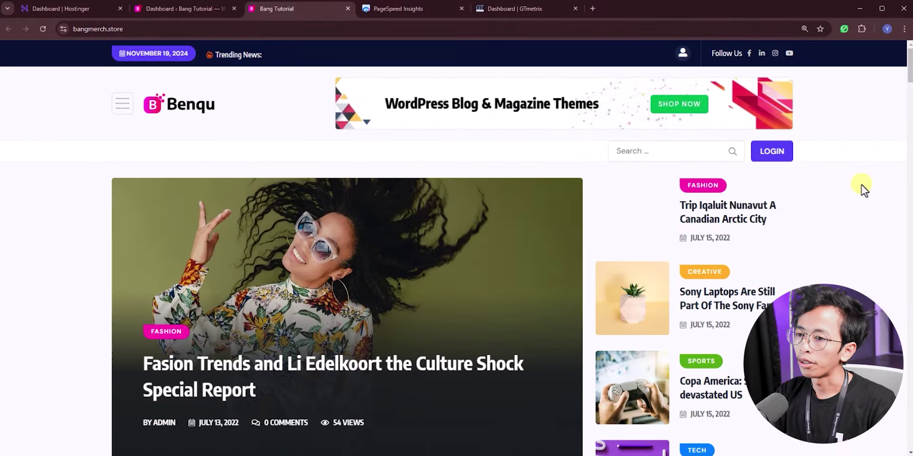
# Step: Scroll through the live bangmerch.store homepage and back up, then return to PageSpeed Insights
pyautogui.scroll(-15, 863, 189)
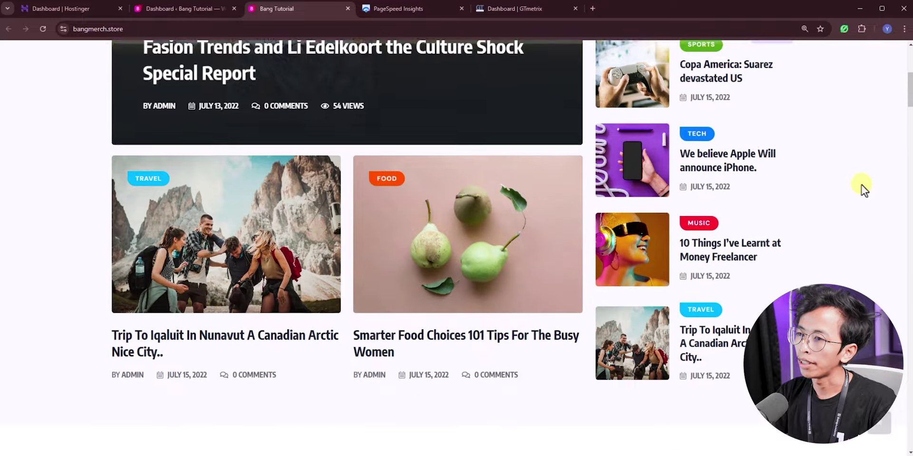
pyautogui.scroll(-7, 862, 186)
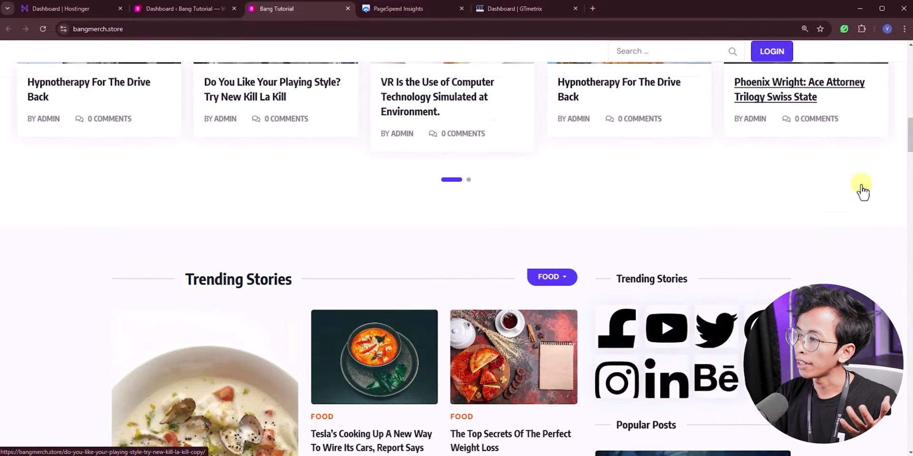
pyautogui.scroll(-12, 861, 187)
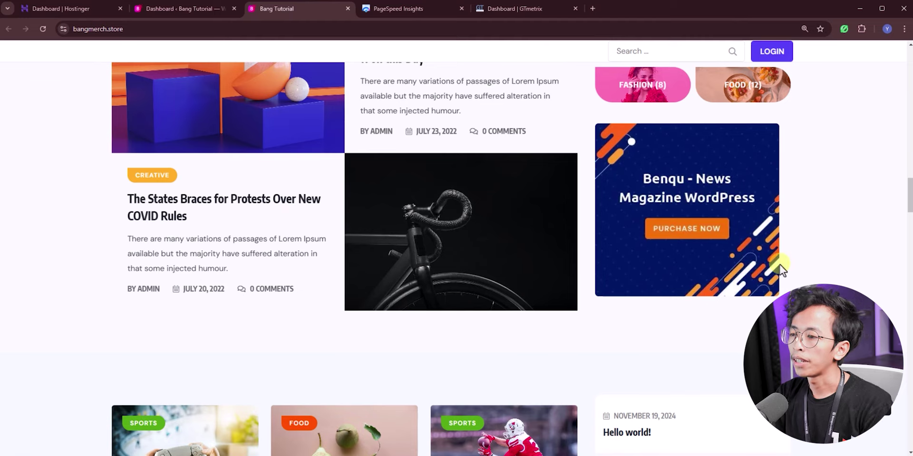
pyautogui.scroll(8, 760, 280)
pyautogui.scroll(11, 753, 284)
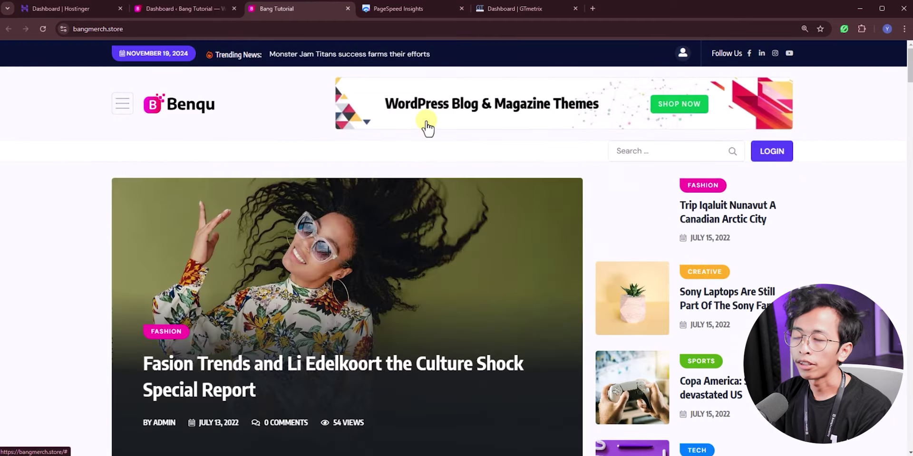
pyautogui.click(411, 13)
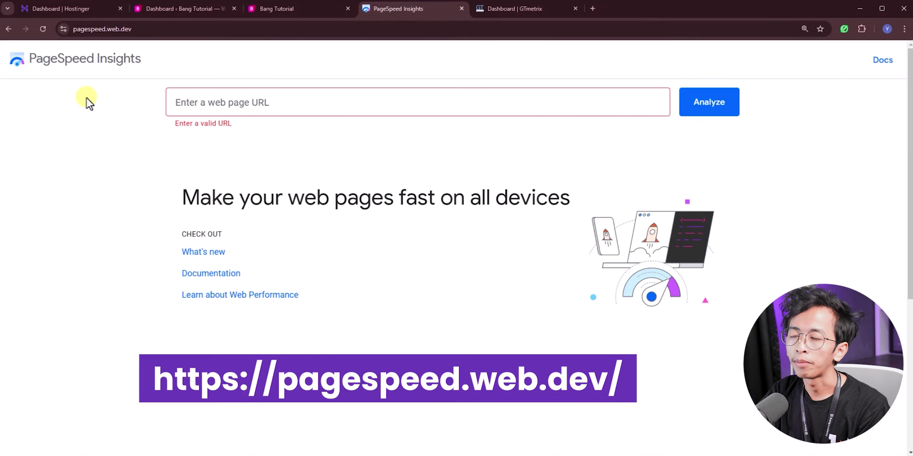
pyautogui.click(260, 102)
pyautogui.click(260, 132)
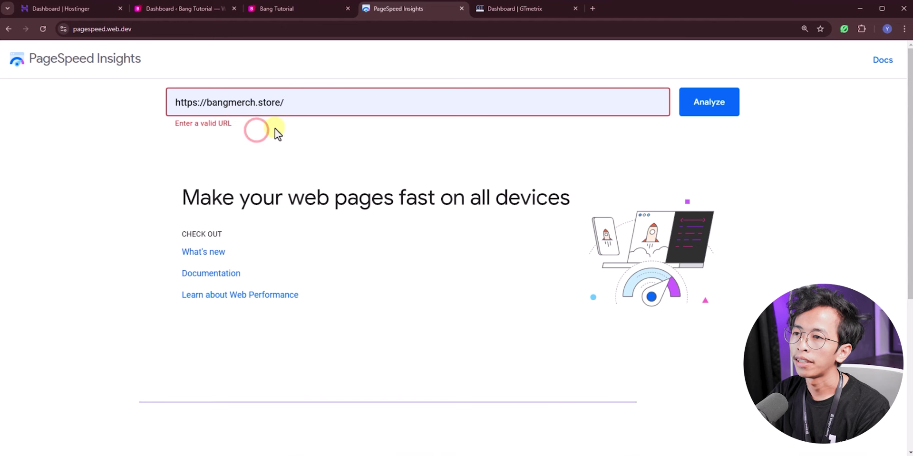
pyautogui.click(706, 108)
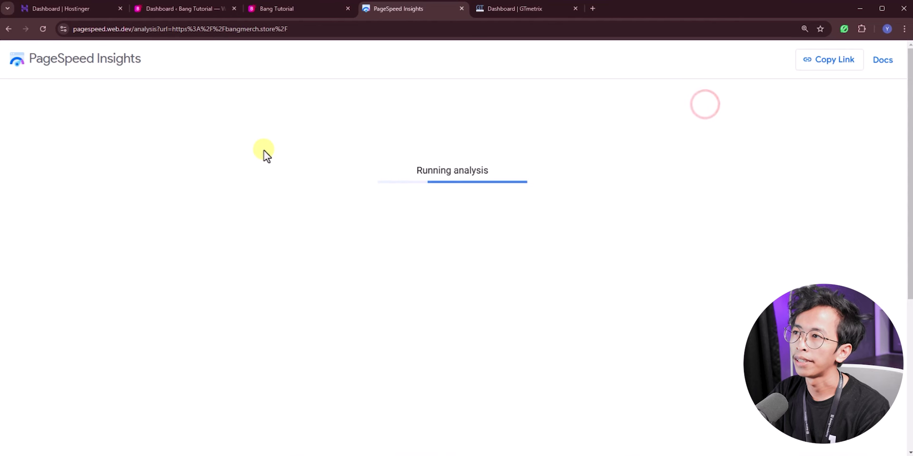
# Step: Start a GTmetrix analysis of the same bangmerch.store address
pyautogui.click(503, 14)
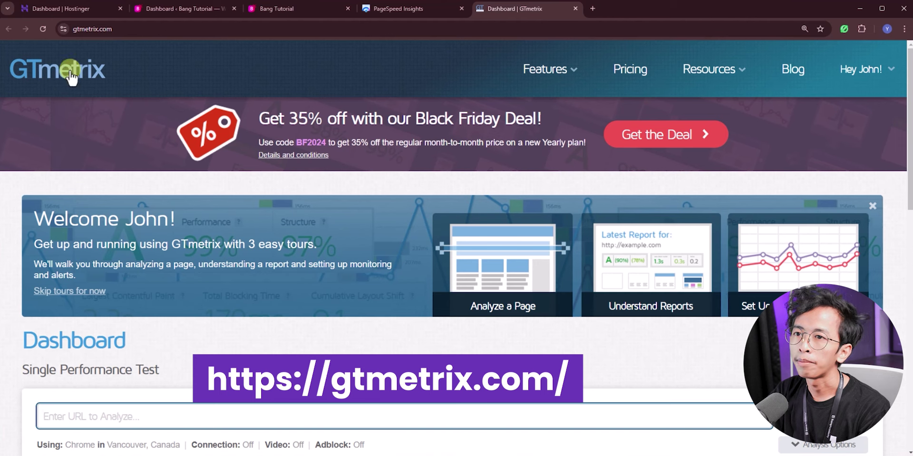
pyautogui.scroll(-1, 744, 127)
pyautogui.scroll(1, 199, 271)
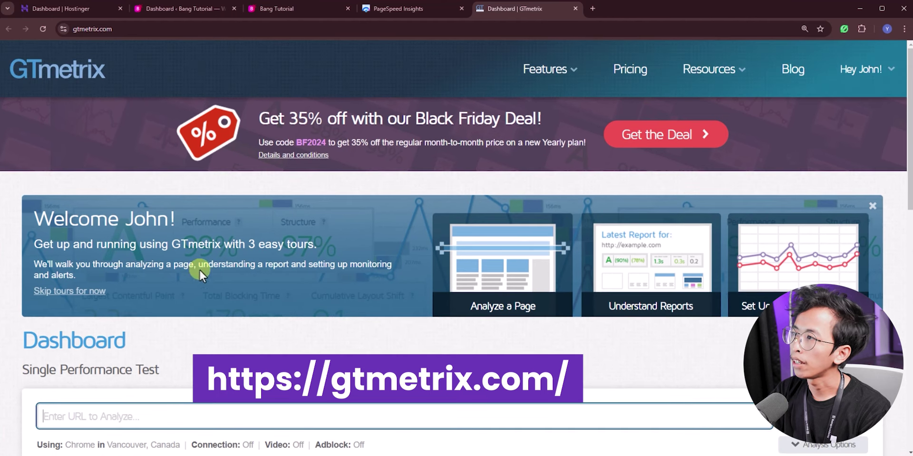
pyautogui.scroll(-2, 147, 341)
pyautogui.click(146, 327)
pyautogui.click(107, 348)
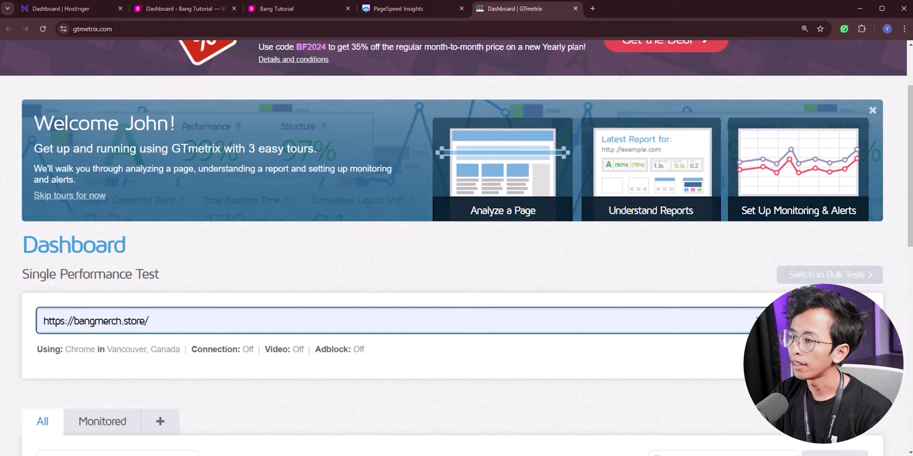
pyautogui.scroll(1, 824, 333)
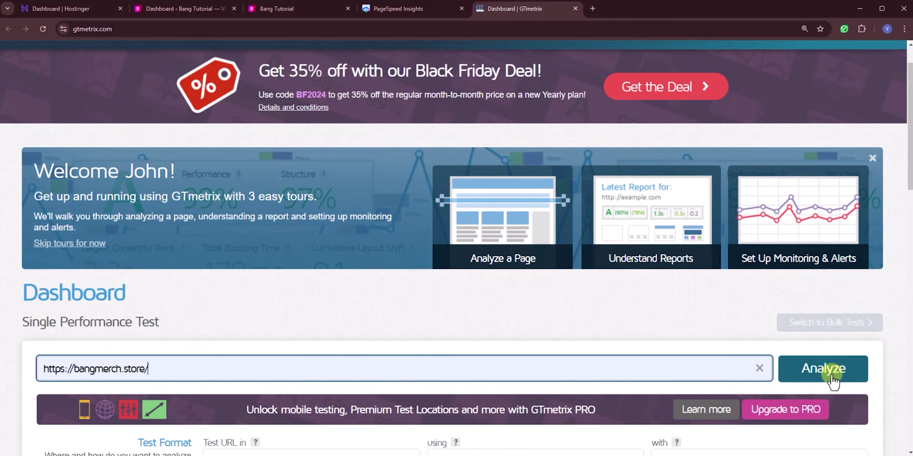
pyautogui.click(832, 378)
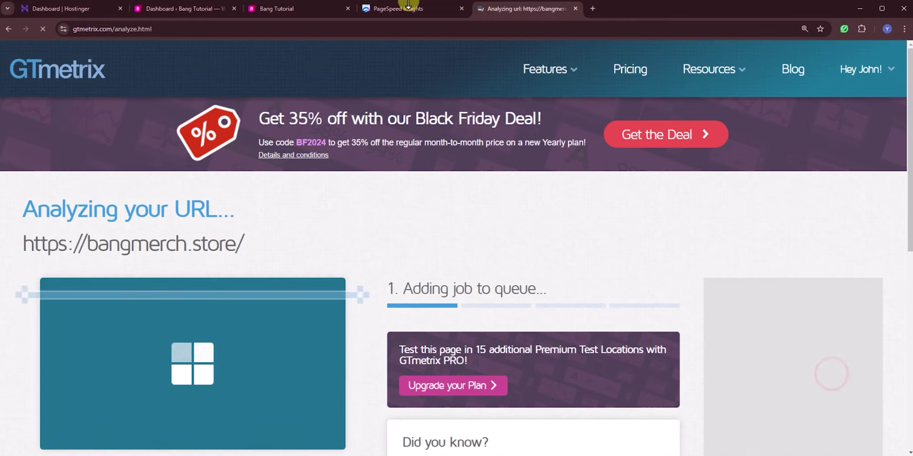
pyautogui.click(412, 10)
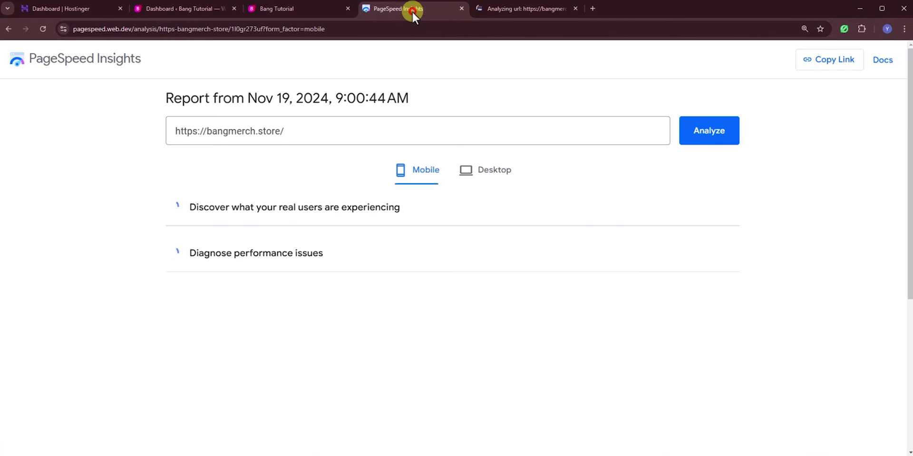
# Step: Review the PageSpeed scores, show desktop results (62, 73, 96, 85), then open the GTmetrix report
pyautogui.click(496, 11)
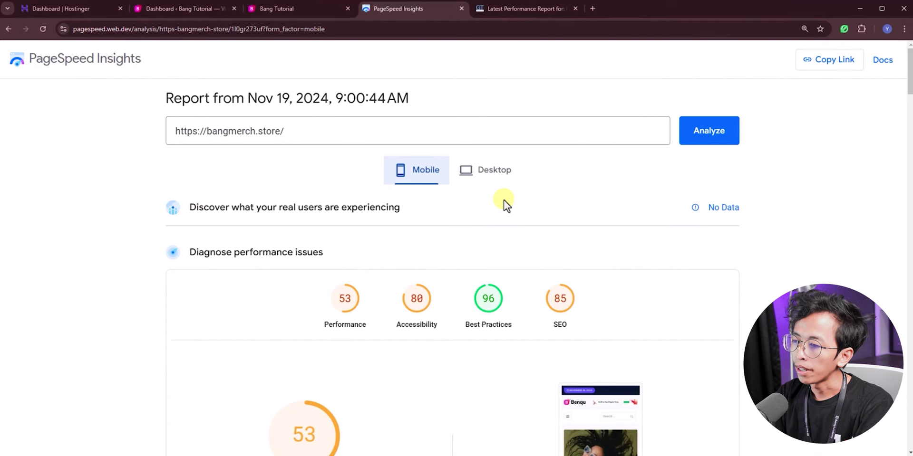
pyautogui.scroll(-1, 504, 201)
pyautogui.scroll(-1, 337, 274)
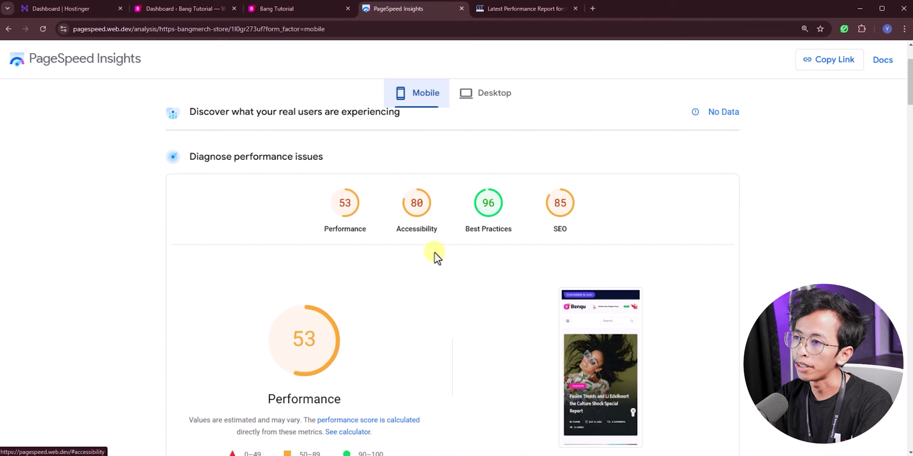
pyautogui.scroll(-1, 550, 231)
pyautogui.scroll(1, 426, 317)
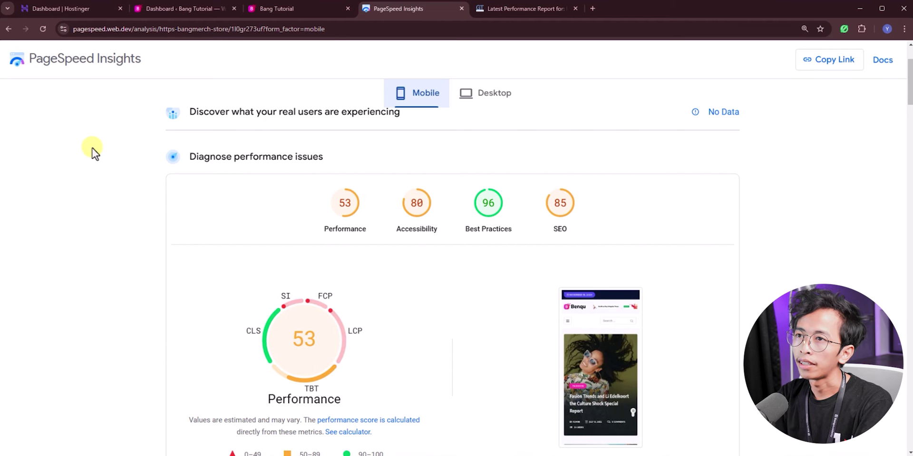
pyautogui.scroll(-1, 535, 275)
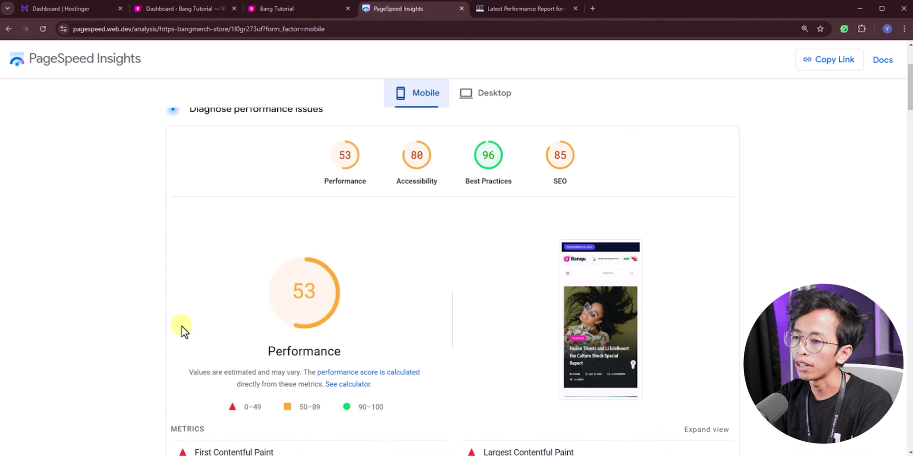
pyautogui.click(487, 97)
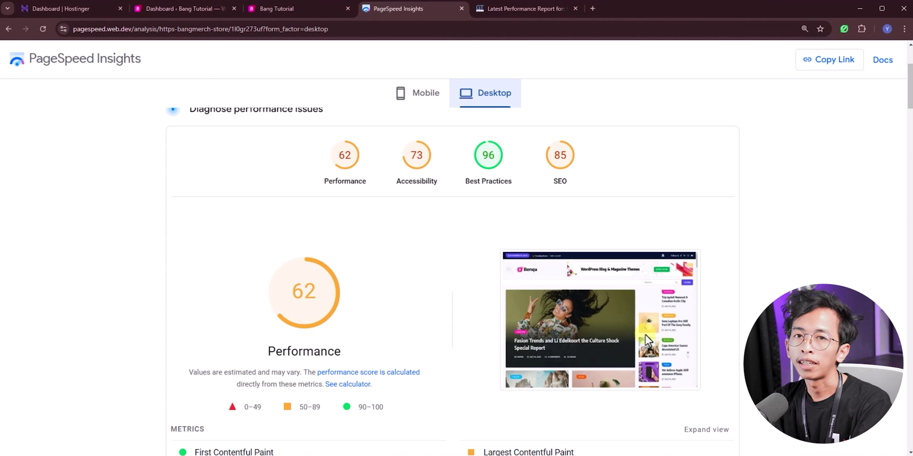
pyautogui.click(503, 9)
pyautogui.scroll(-3, 540, 340)
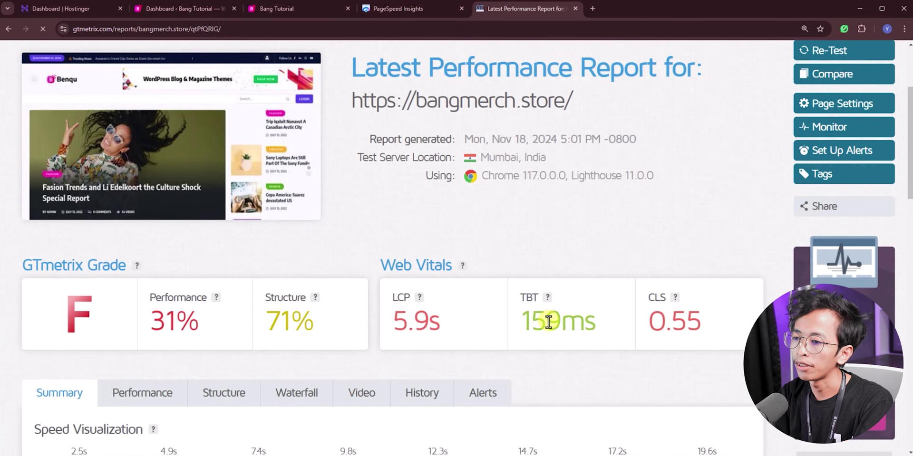
pyautogui.scroll(-1, 550, 320)
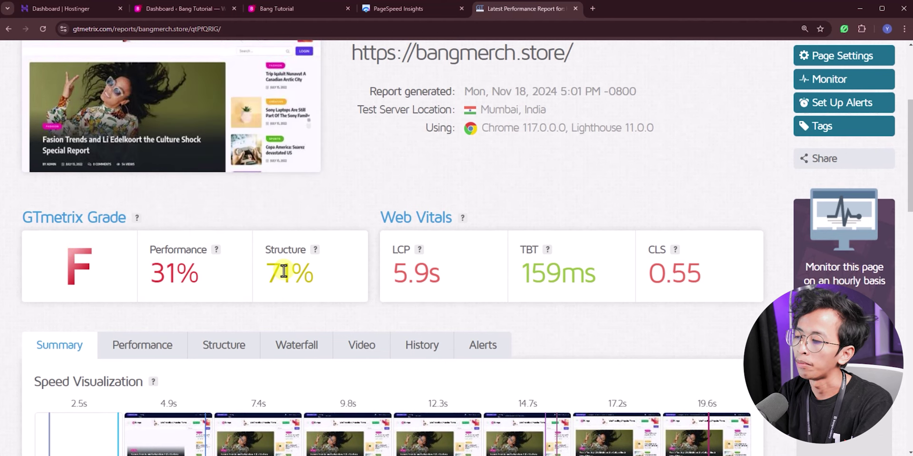
pyautogui.scroll(-3, 315, 275)
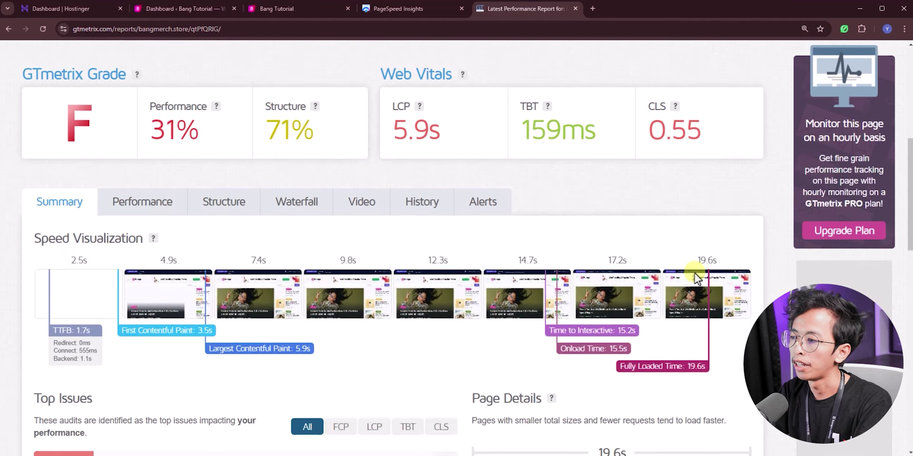
pyautogui.moveTo(697, 257); pyautogui.dragTo(723, 261)
pyautogui.click(723, 261)
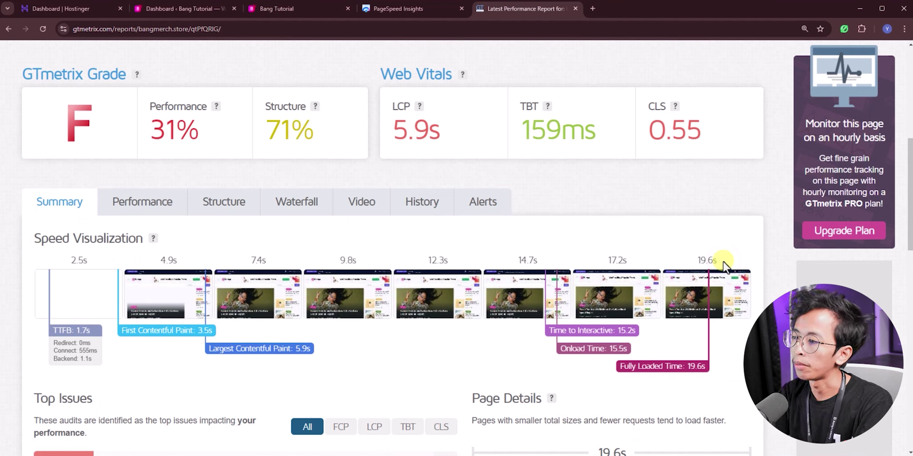
pyautogui.moveTo(696, 260); pyautogui.dragTo(708, 261)
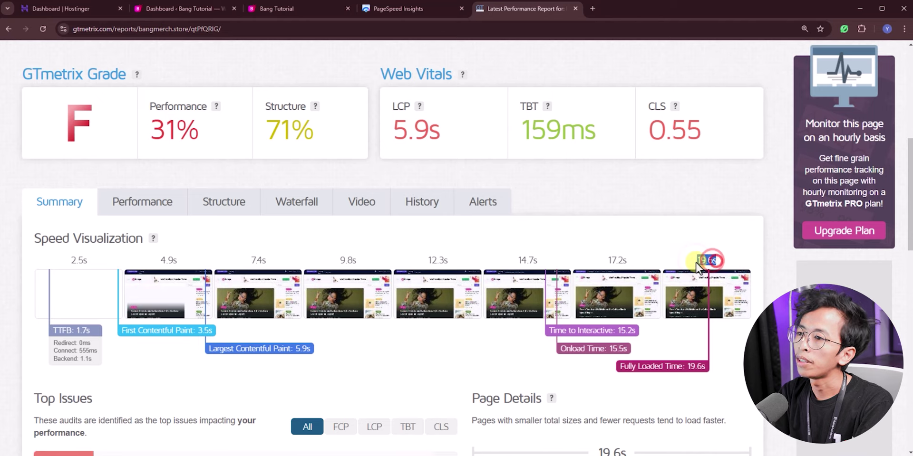
pyautogui.click(715, 262)
pyautogui.scroll(-1, 511, 305)
pyautogui.scroll(-3, 512, 305)
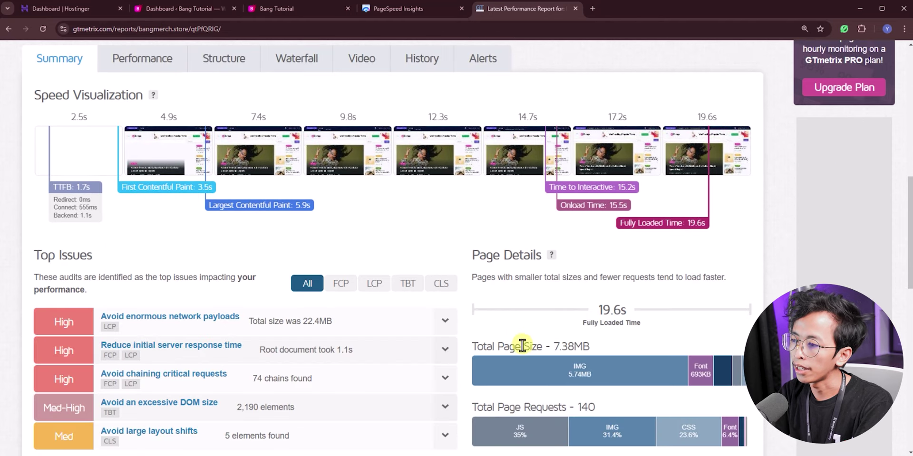
pyautogui.moveTo(533, 367)
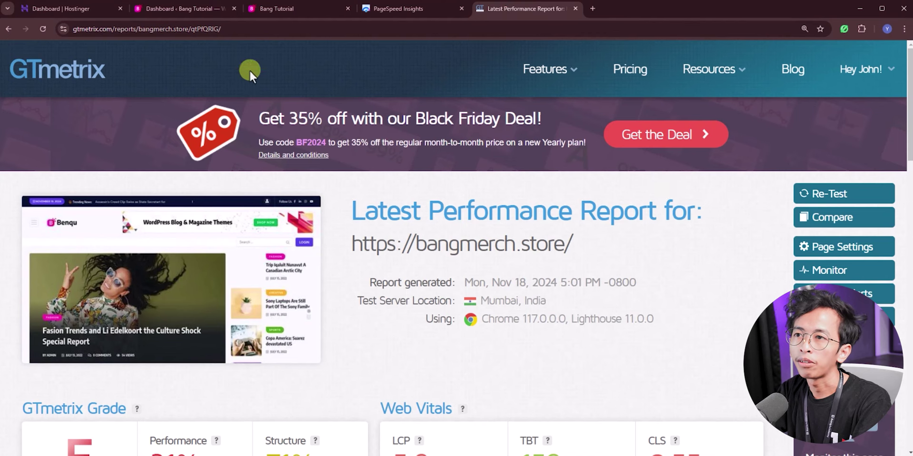
# Step: Search the WordPress plugin directory for 'litespeed' and activate LiteSpeed Cache
pyautogui.click(192, 14)
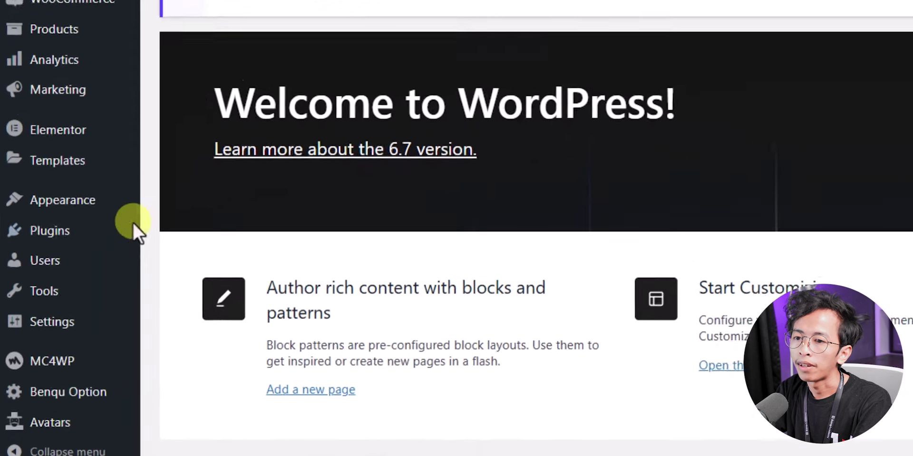
pyautogui.moveTo(69, 420)
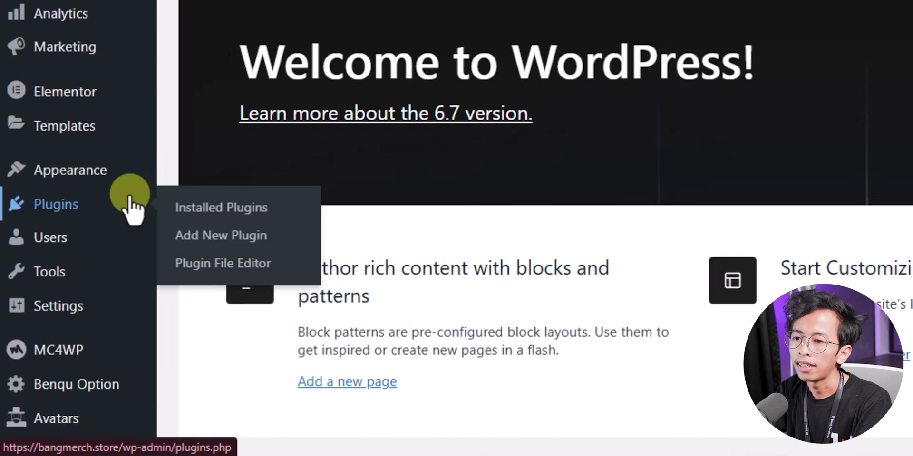
pyautogui.click(259, 236)
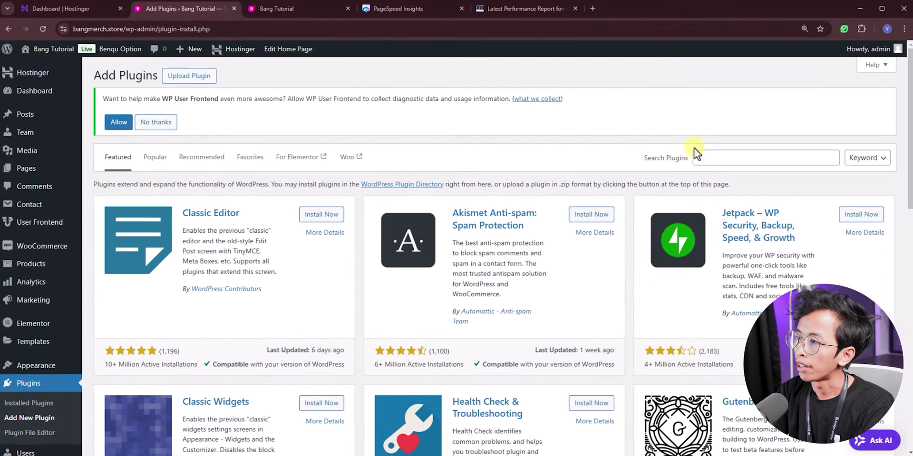
pyautogui.click(710, 153)
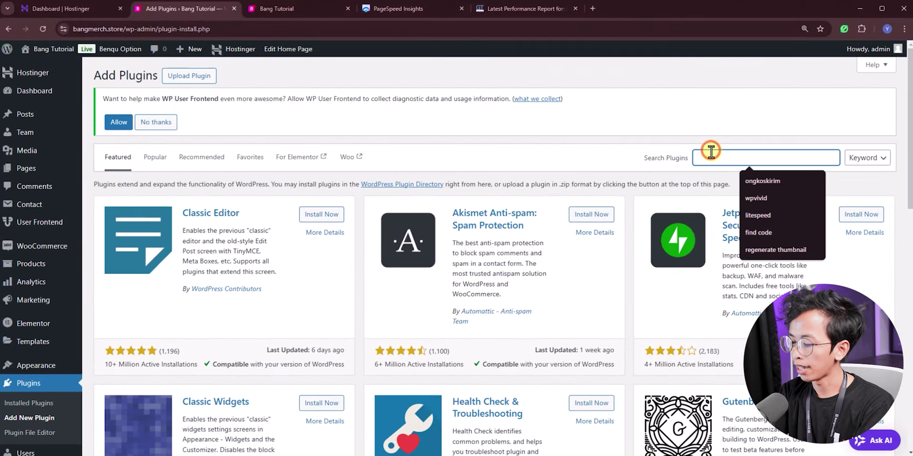
pyautogui.write('lite')
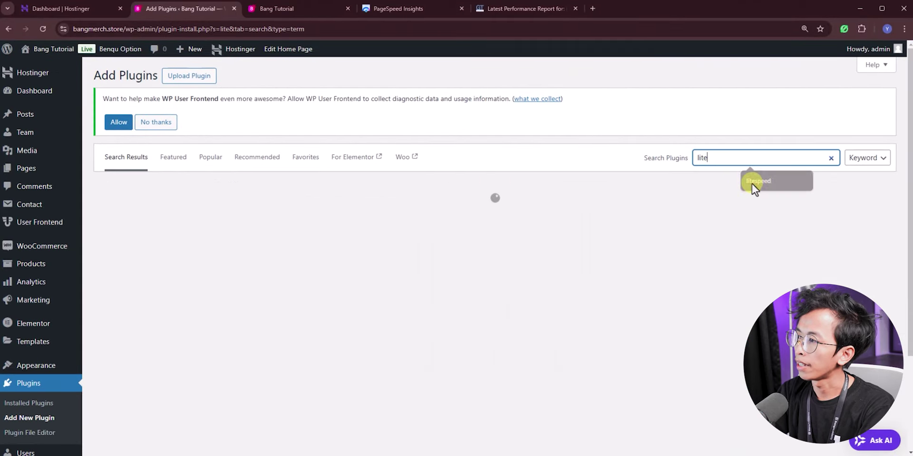
pyautogui.click(756, 182)
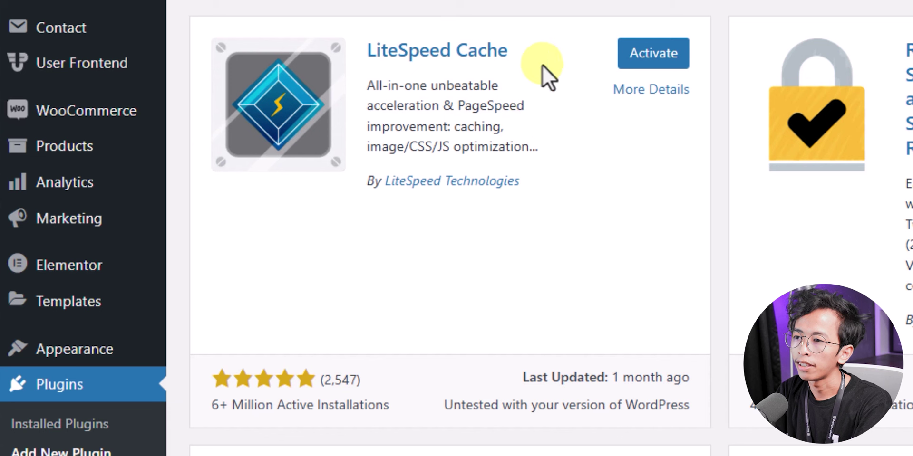
pyautogui.click(679, 57)
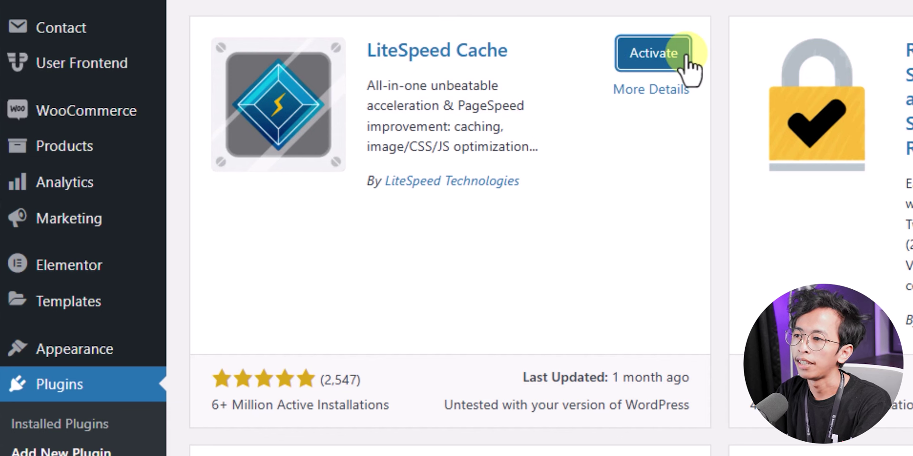
pyautogui.click(643, 72)
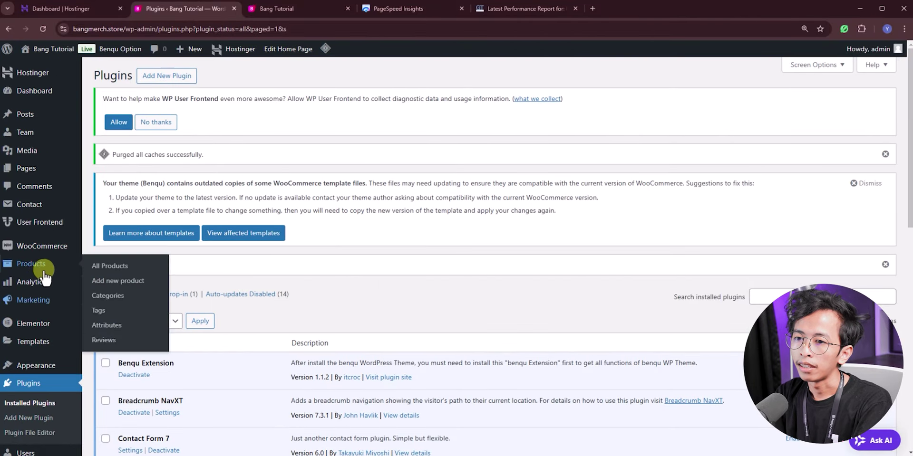
# Step: Apply and confirm the Advanced (Recommended) preset on the LiteSpeed Cache Presets page, then open the site in a new tab
pyautogui.scroll(-3, 44, 273)
pyautogui.moveTo(39, 411)
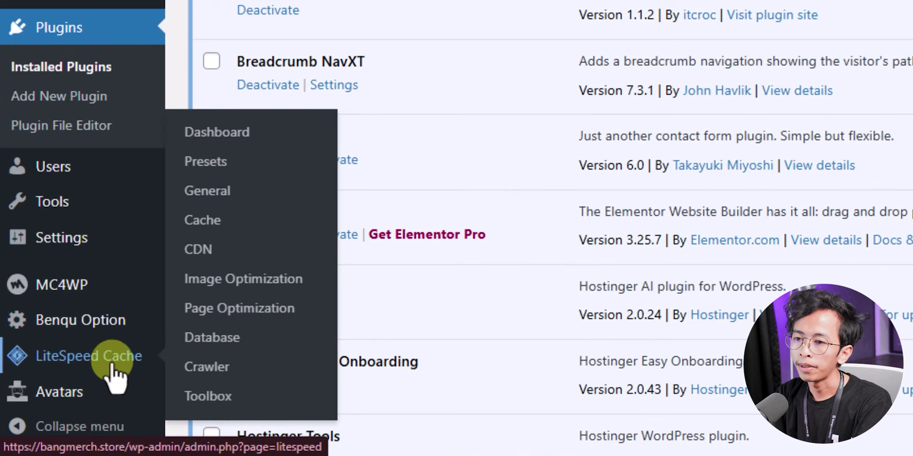
pyautogui.click(218, 163)
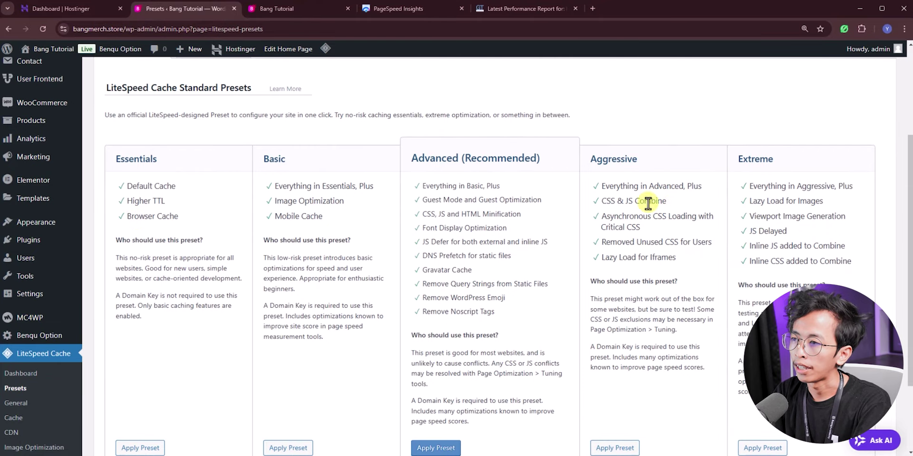
pyautogui.scroll(-1, 457, 169)
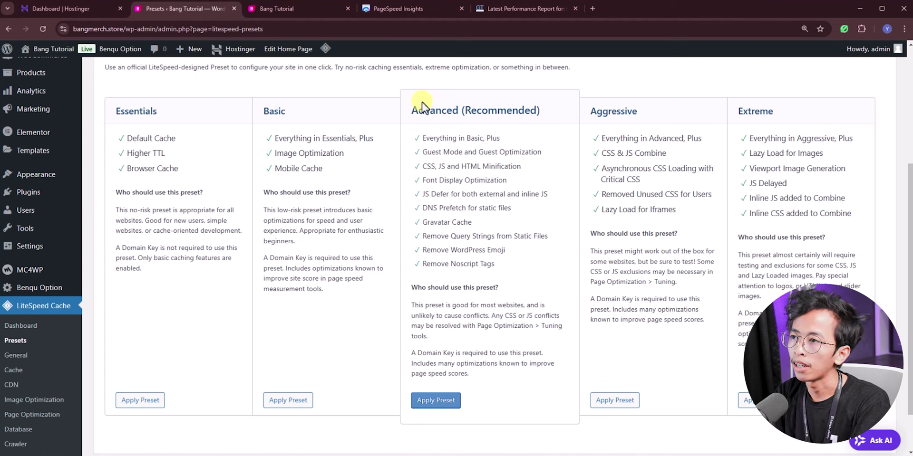
pyautogui.click(447, 404)
pyautogui.click(500, 109)
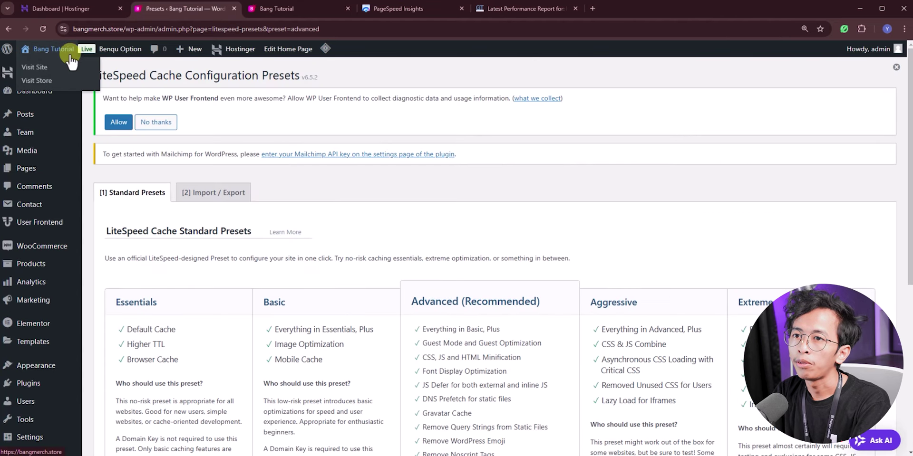
pyautogui.middleClick(70, 65)
# Step: Scroll the new bangmerch.store tab down through its Creative Post and Popular Category sections
pyautogui.click(294, 12)
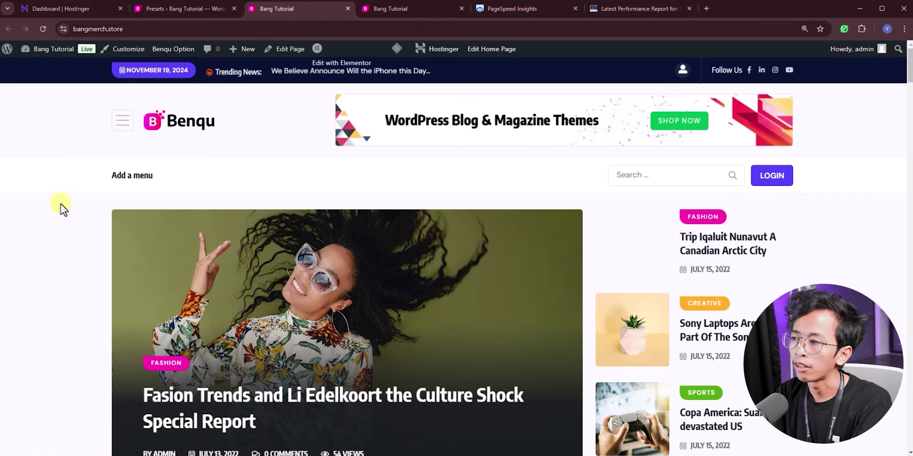
pyautogui.scroll(-3, 65, 206)
pyautogui.scroll(-10, 744, 183)
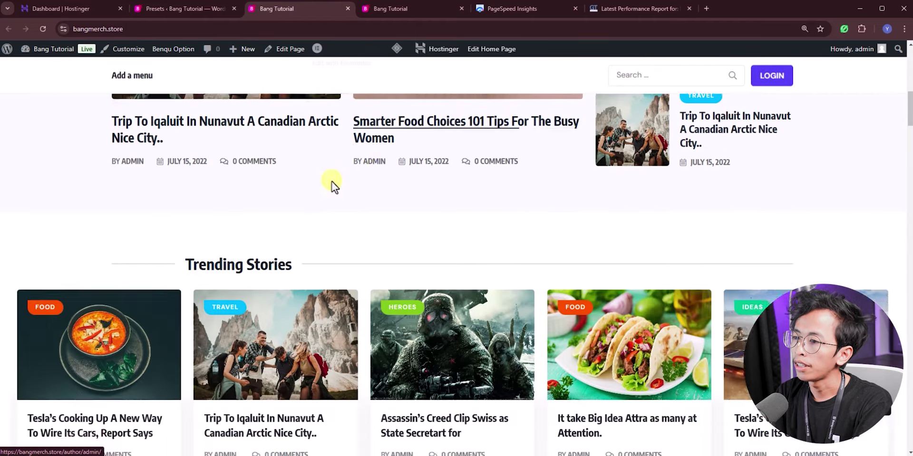
pyautogui.scroll(-15, 343, 200)
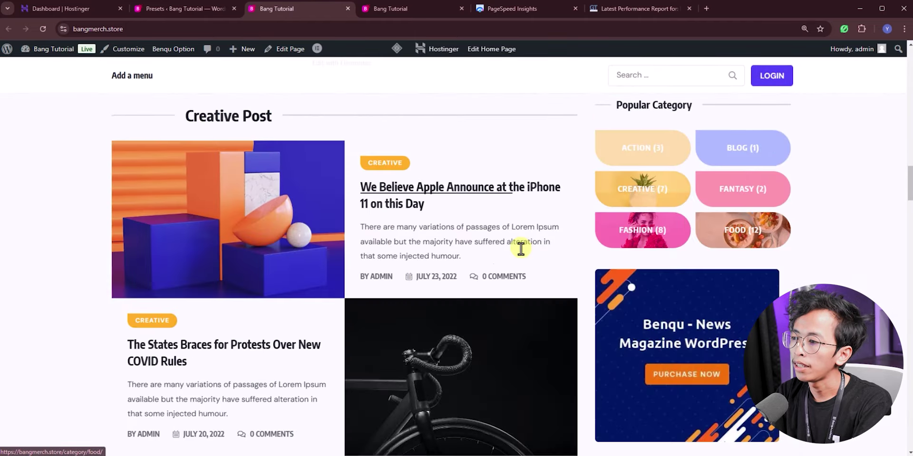
pyautogui.scroll(-10, 555, 268)
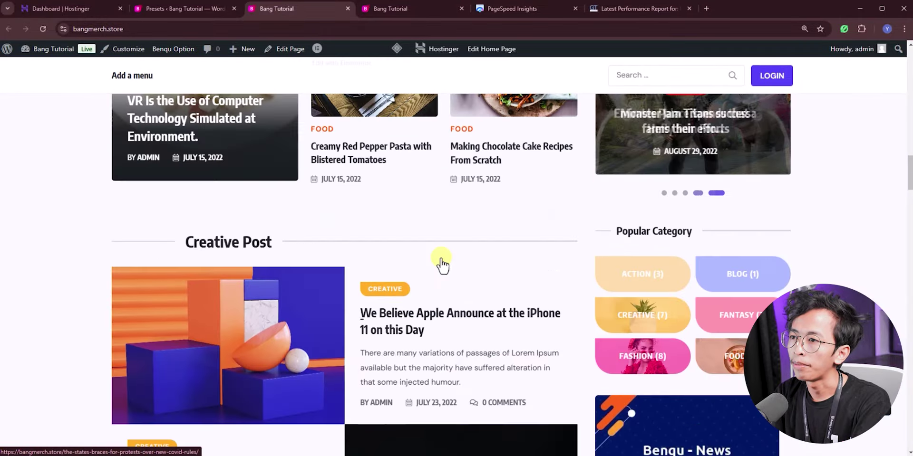
pyautogui.scroll(5, 443, 259)
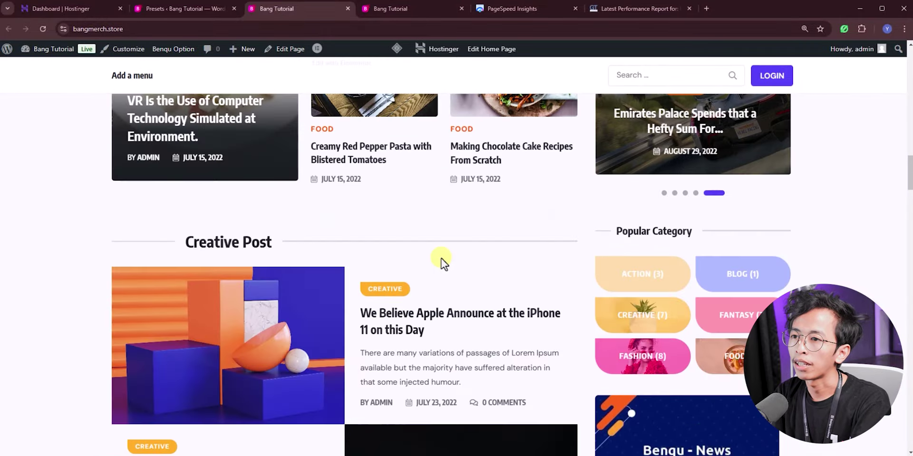
# Step: Return to the earlier grade-F GTmetrix report generated Nov 18, 2024 at 5:01 PM
pyautogui.click(181, 8)
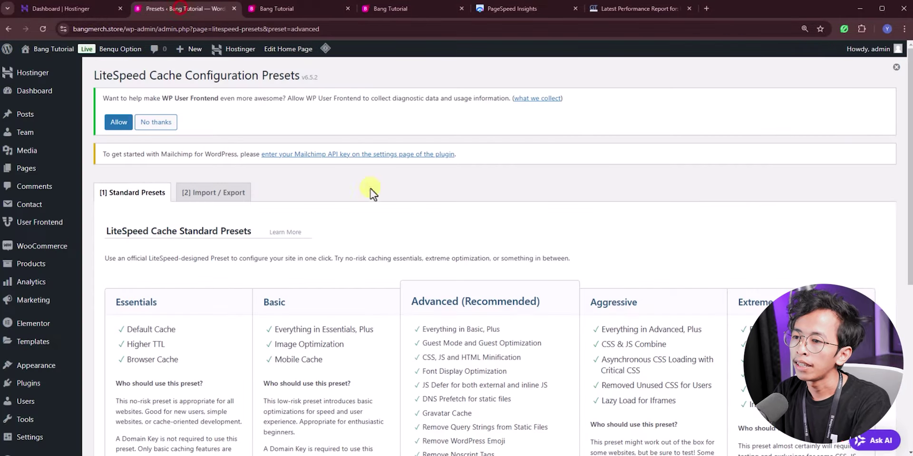
pyautogui.scroll(-4, 419, 235)
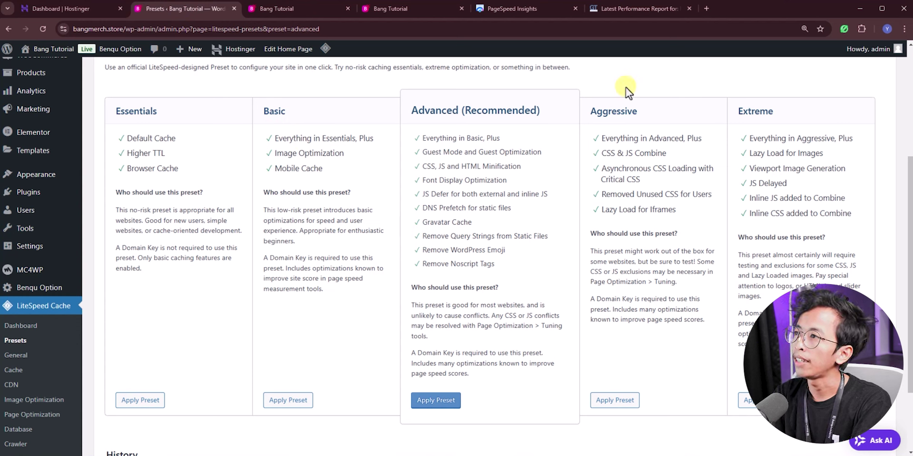
pyautogui.click(619, 10)
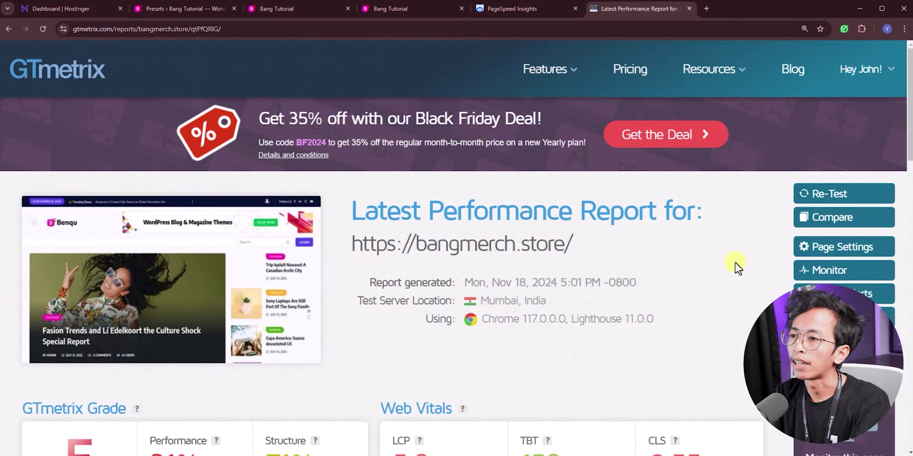
pyautogui.scroll(-2, 449, 223)
pyautogui.scroll(2, 449, 223)
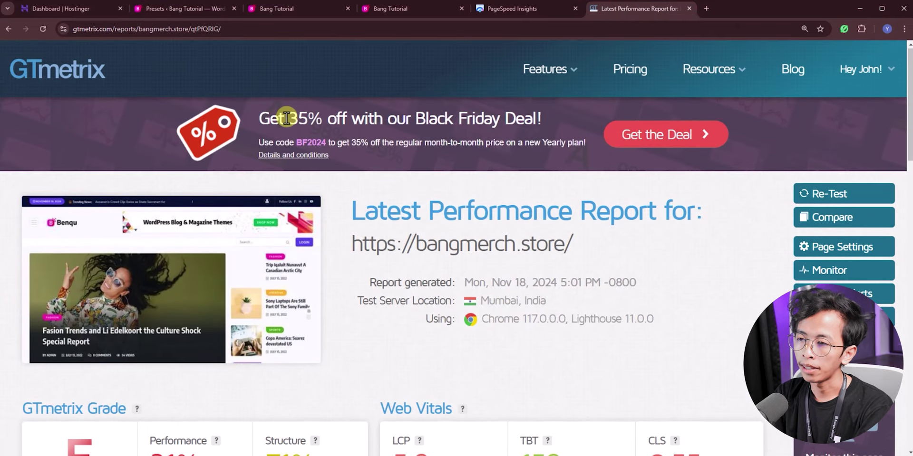
pyautogui.middleClick(64, 71)
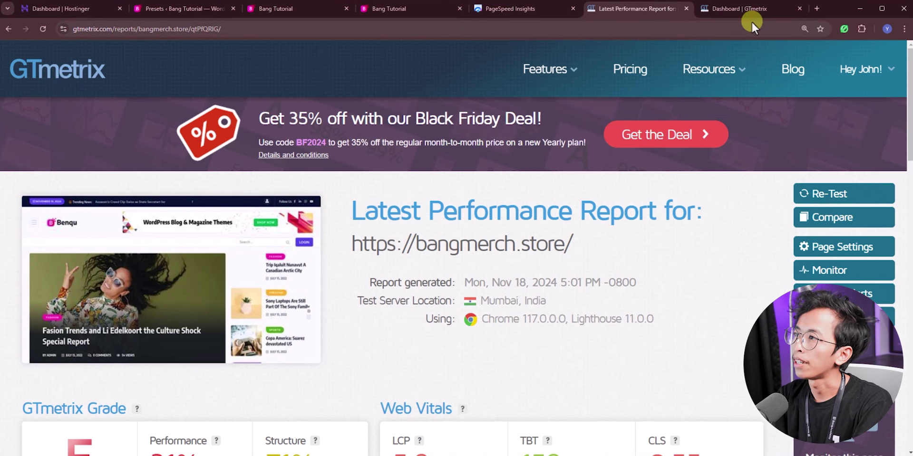
pyautogui.click(745, 10)
pyautogui.scroll(-3, 66, 343)
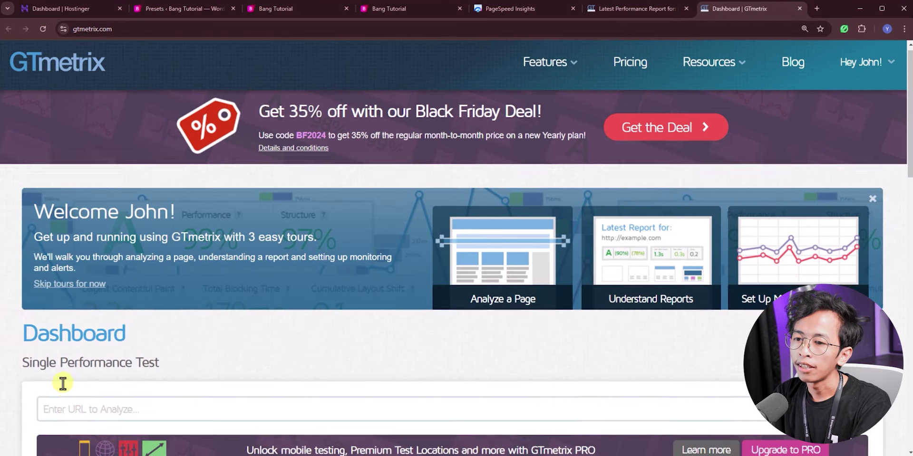
pyautogui.click(71, 279)
pyautogui.click(129, 302)
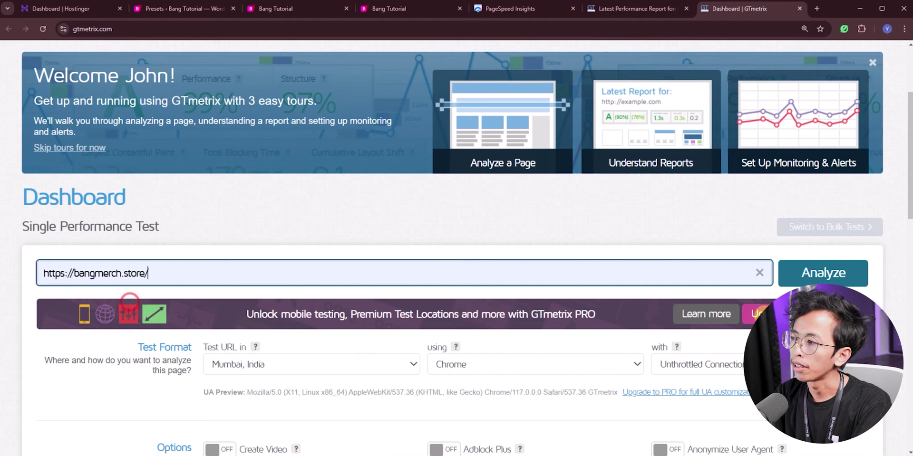
pyautogui.click(823, 273)
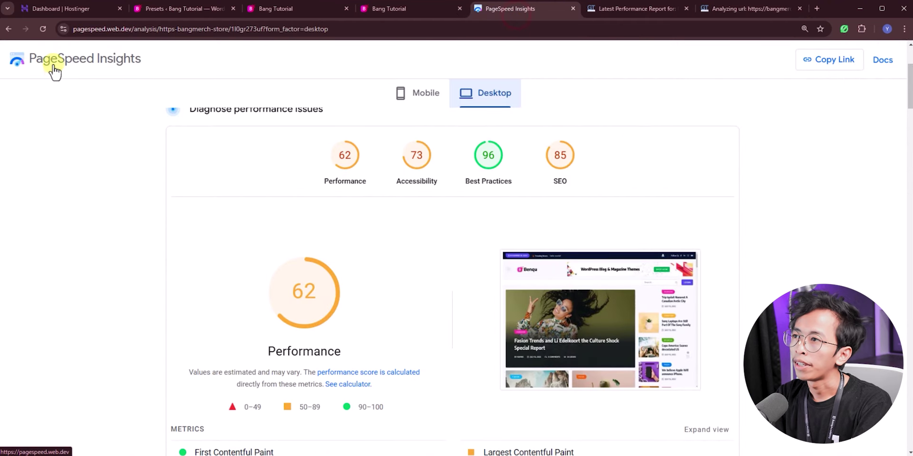
# Step: Run a new PageSpeed Insights analysis of bangmerch.store in a separate tab
pyautogui.middleClick(57, 62)
pyautogui.scroll(2, 547, 71)
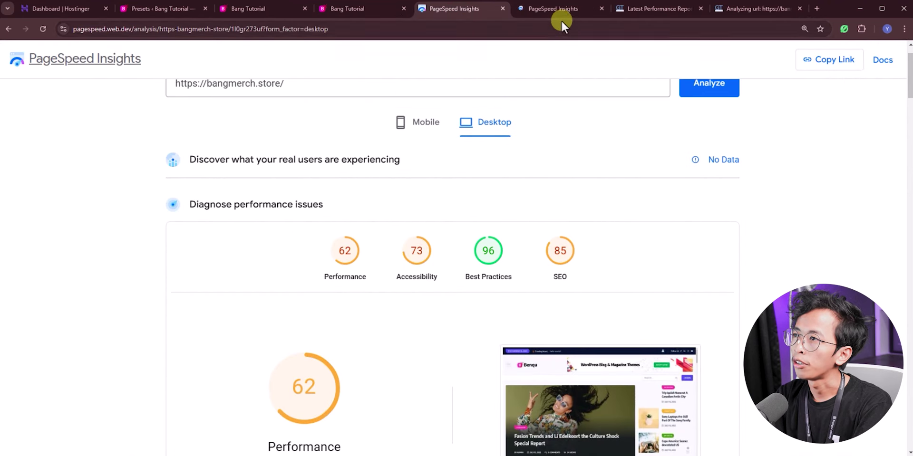
pyautogui.click(557, 9)
pyautogui.click(274, 112)
pyautogui.click(264, 131)
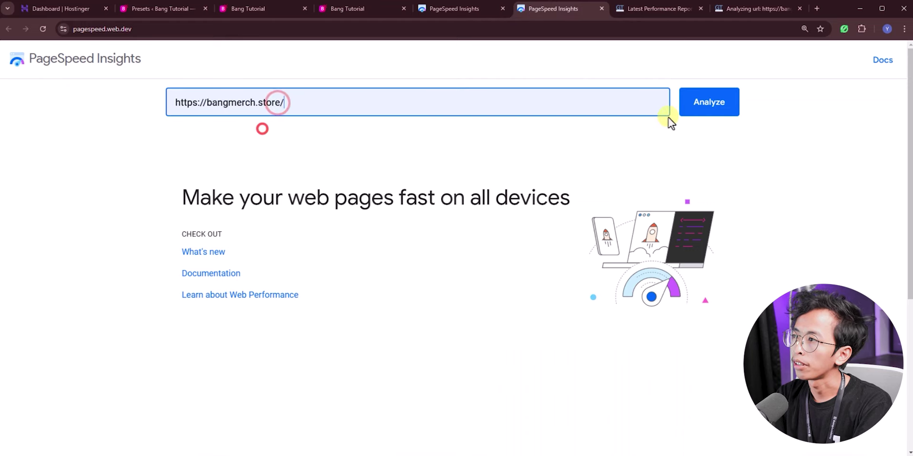
pyautogui.click(695, 104)
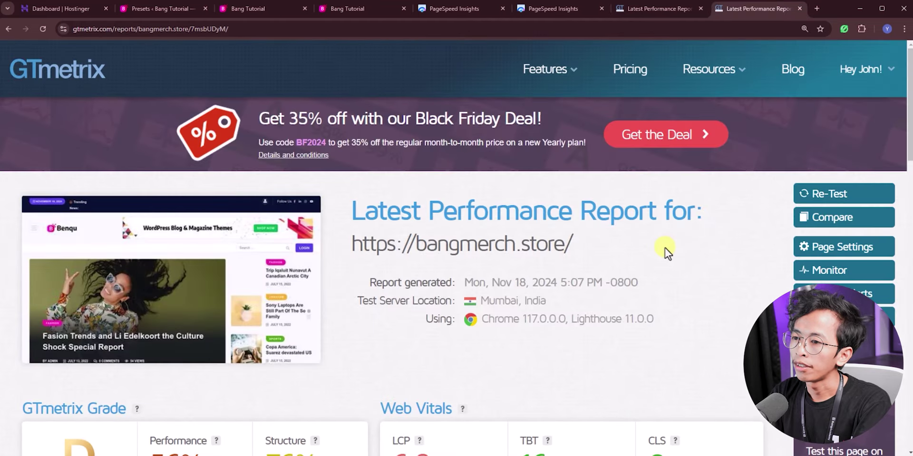
pyautogui.scroll(-3, 665, 248)
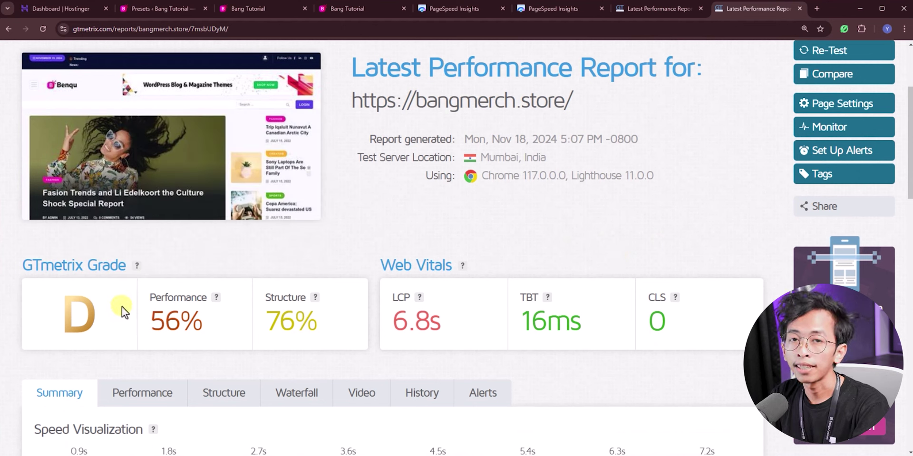
pyautogui.click(656, 8)
pyautogui.scroll(-4, 273, 244)
pyautogui.moveTo(145, 300)
pyautogui.scroll(-1, 475, 297)
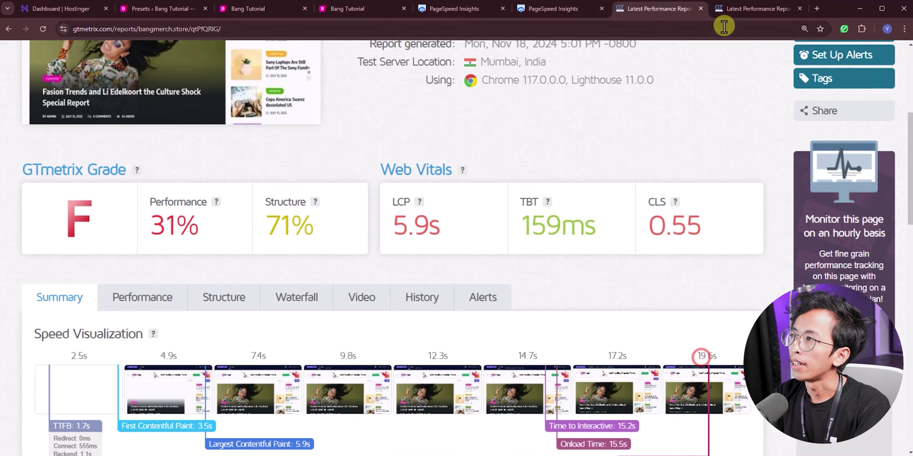
pyautogui.click(733, 14)
pyautogui.scroll(-2, 111, 270)
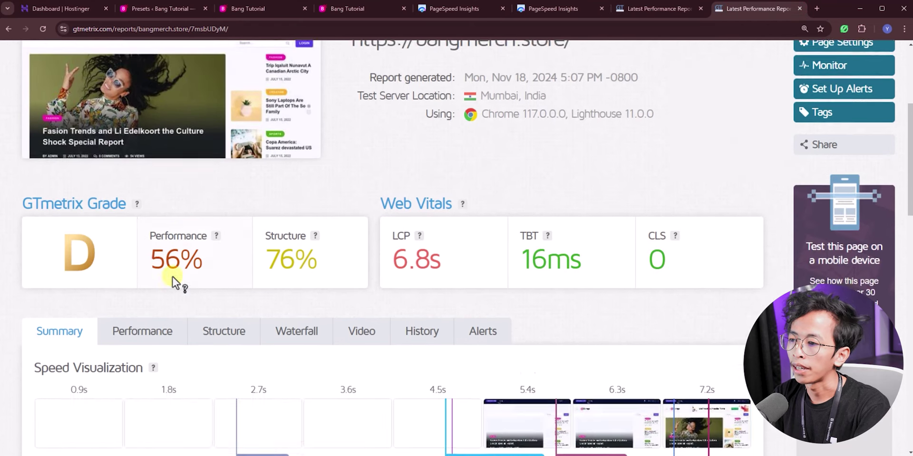
pyautogui.moveTo(163, 273)
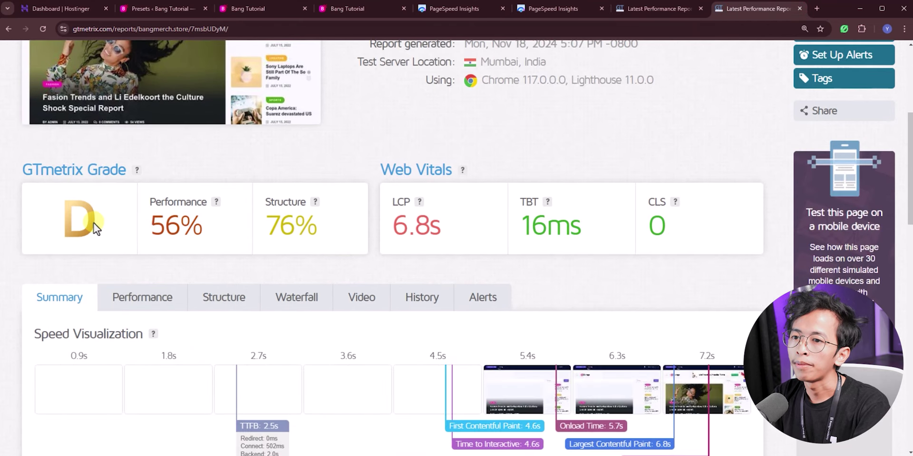
pyautogui.scroll(-1, 624, 366)
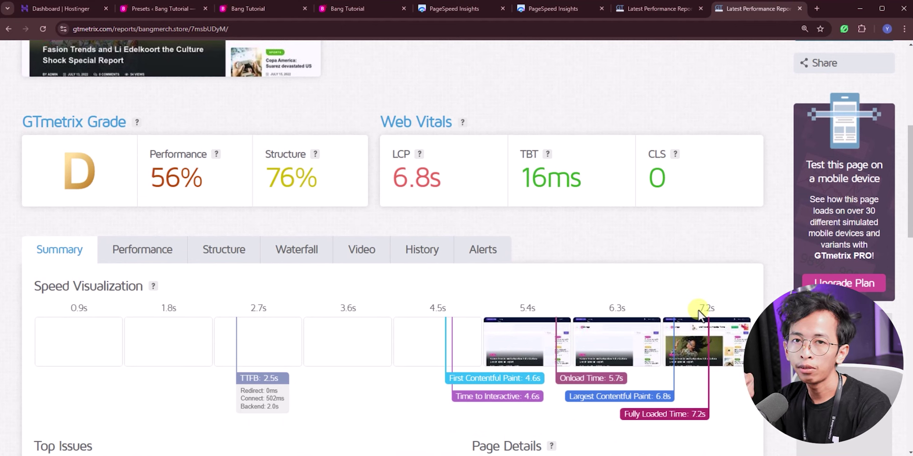
# Step: Compare the new mobile performance score of 69 with the earlier 53
pyautogui.click(541, 17)
pyautogui.scroll(-2, 212, 241)
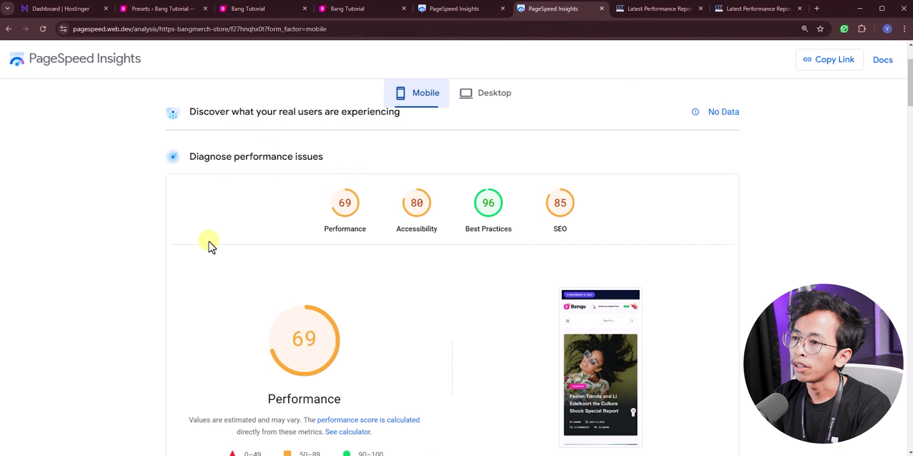
pyautogui.click(454, 13)
pyautogui.scroll(-2, 318, 253)
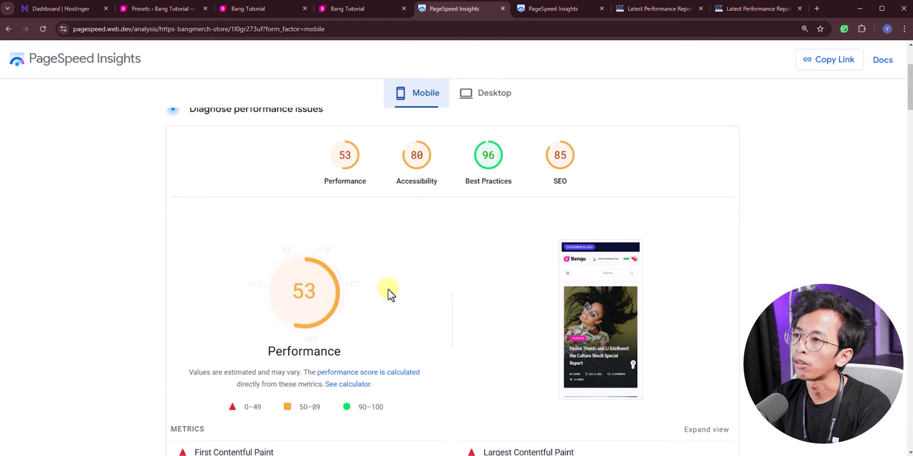
pyautogui.click(541, 7)
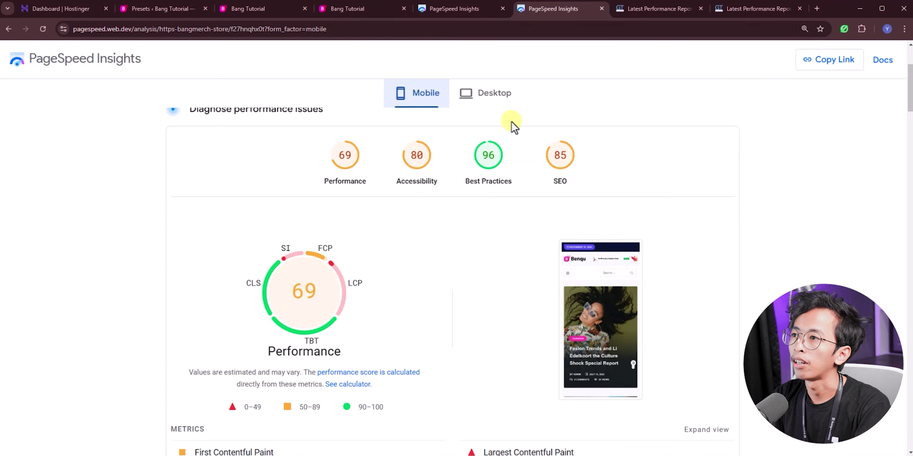
# Step: Compare the new desktop performance score of 87 with the earlier 62
pyautogui.click(499, 97)
pyautogui.click(461, 9)
pyautogui.click(475, 106)
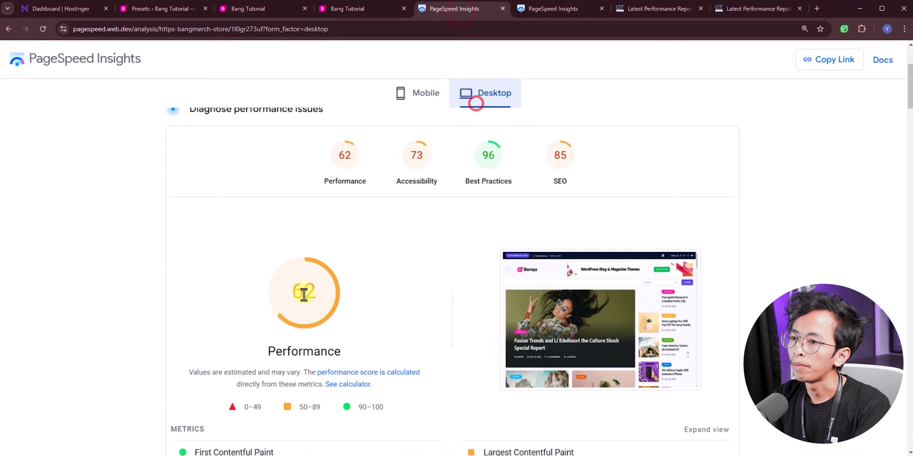
pyautogui.click(553, 12)
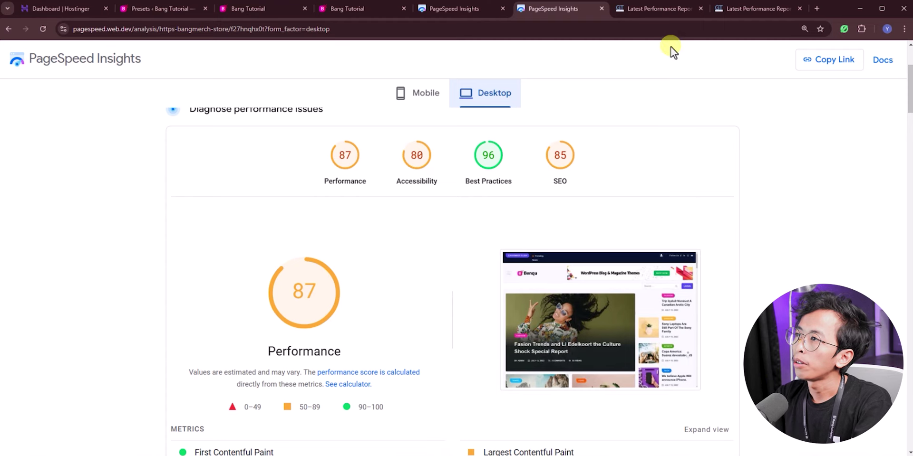
# Step: Check in the new GTmetrix report's Page Details that images make up 1.60MB of the 2.63MB page
pyautogui.click(754, 9)
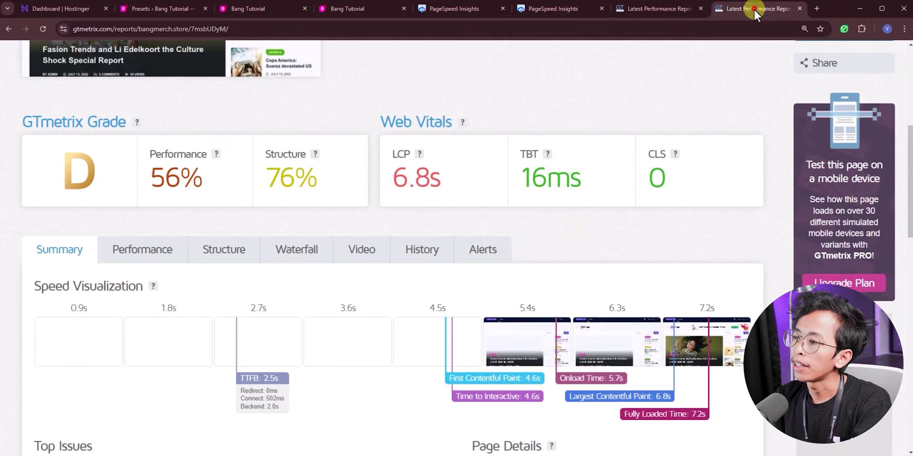
pyautogui.scroll(-4, 589, 230)
pyautogui.scroll(-1, 588, 235)
pyautogui.moveTo(594, 327)
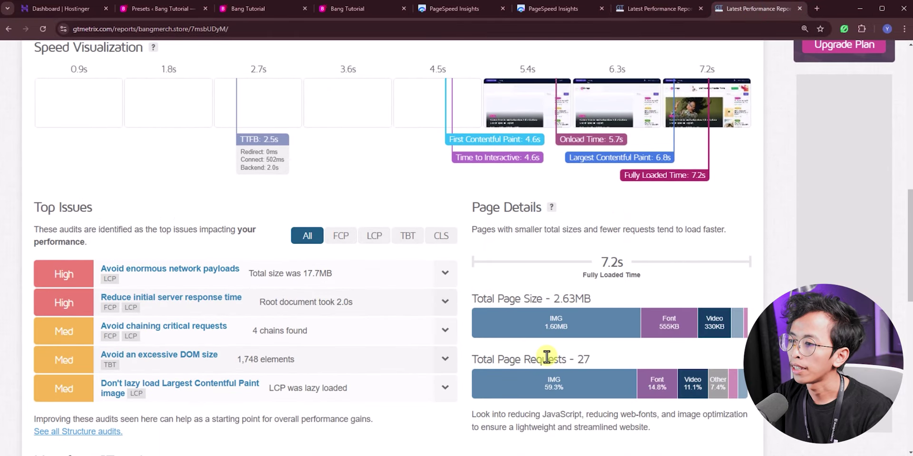
pyautogui.scroll(3, 545, 339)
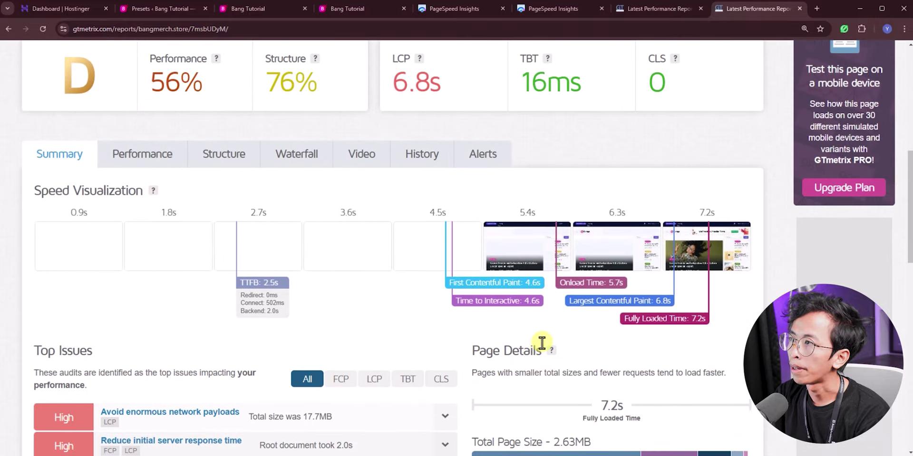
pyautogui.scroll(-2, 539, 346)
pyautogui.moveTo(538, 371)
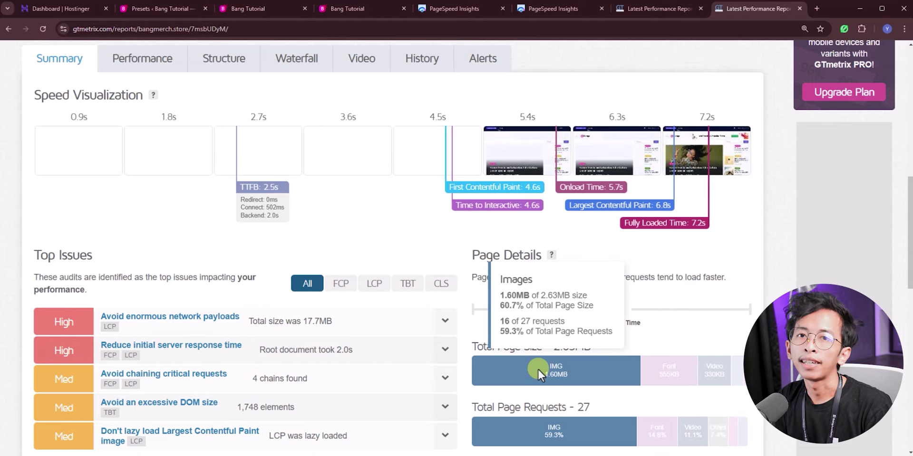
pyautogui.scroll(5, 538, 369)
pyautogui.click(164, 9)
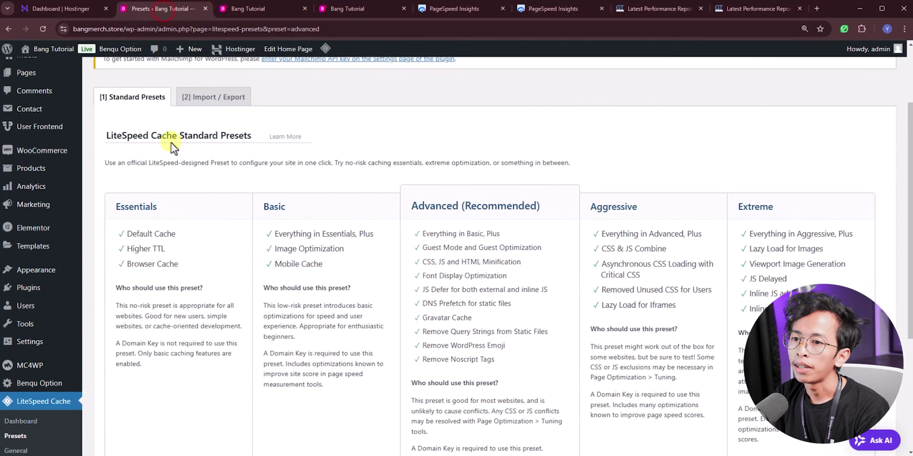
# Step: Send an image optimization request from LiteSpeed Cache's Image Optimization page
pyautogui.scroll(2, 157, 162)
pyautogui.scroll(-5, 361, 183)
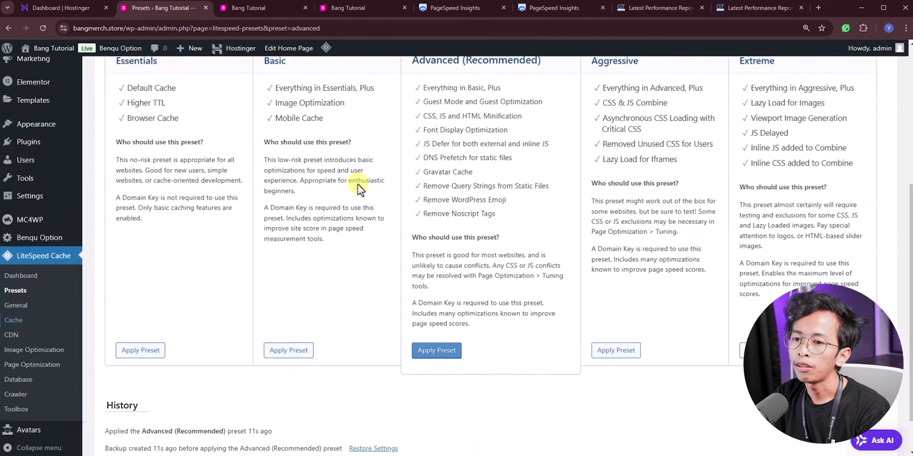
pyautogui.scroll(-3, 358, 184)
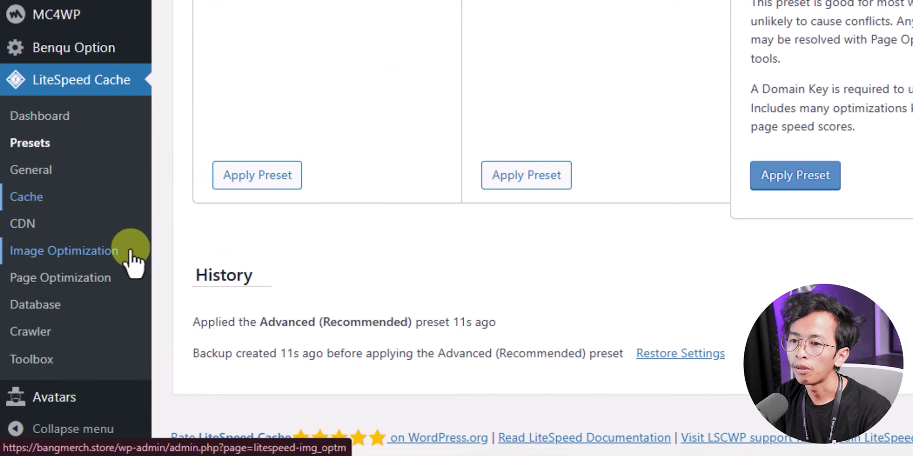
pyautogui.click(131, 251)
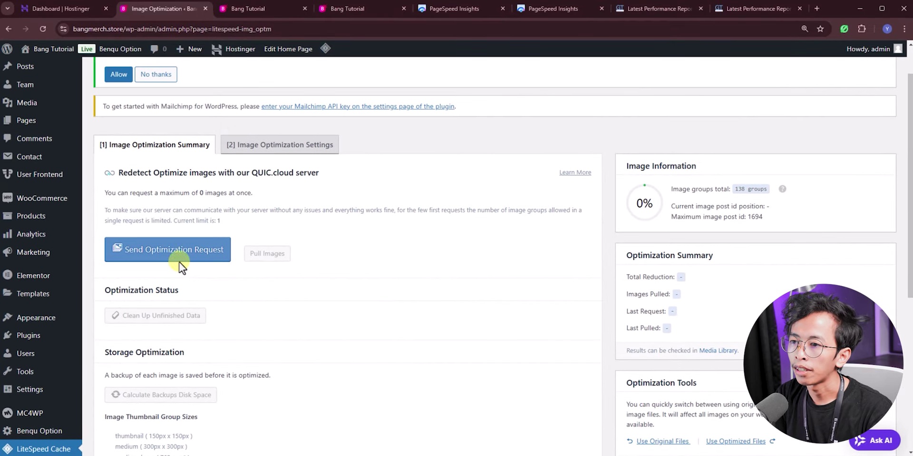
pyautogui.click(179, 263)
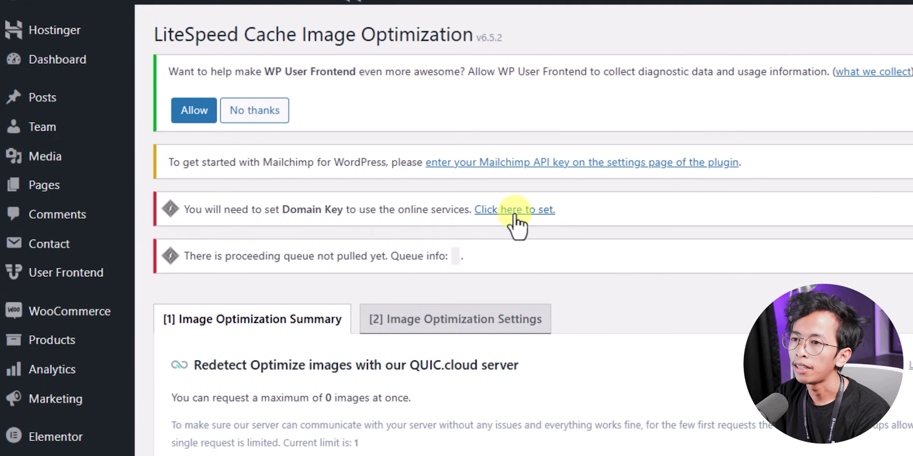
# Step: Request a QUIC.cloud Domain Key in LiteSpeed Cache General settings and confirm it is approved
pyautogui.click(515, 211)
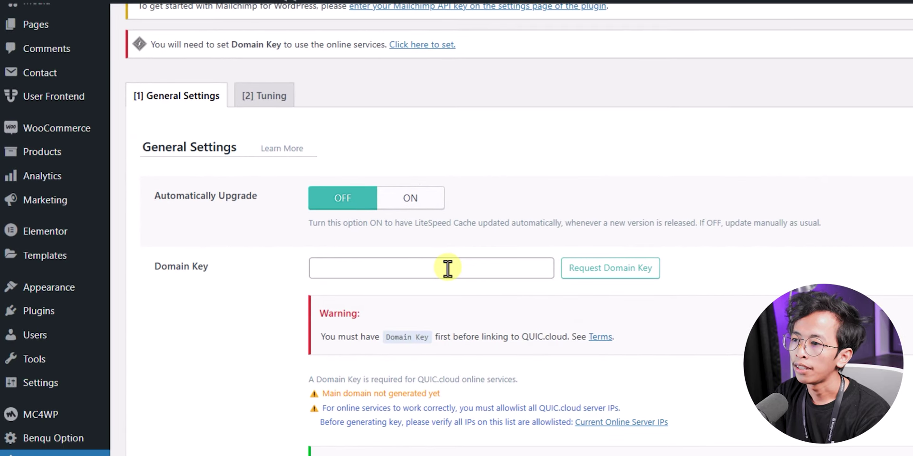
pyautogui.click(596, 270)
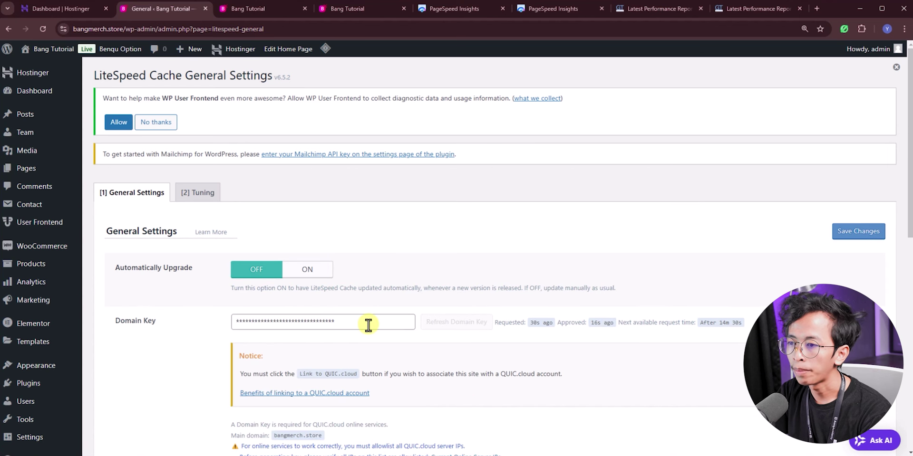
pyautogui.click(368, 325)
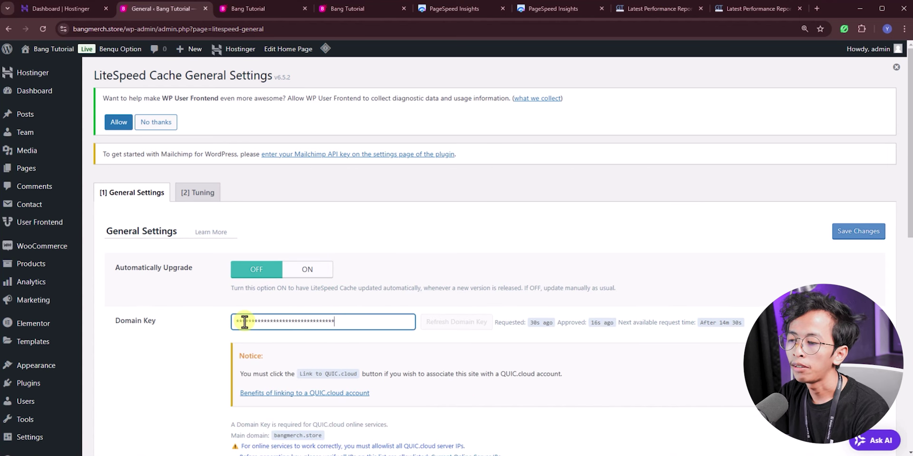
pyautogui.scroll(-2, 311, 335)
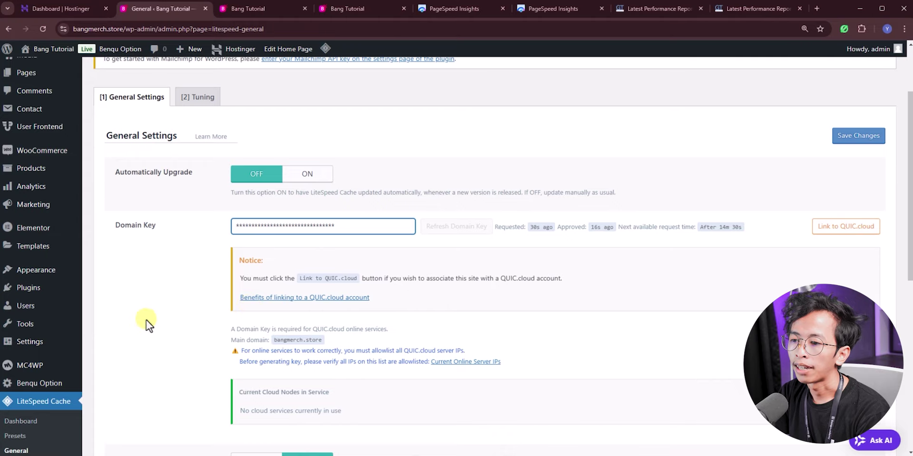
pyautogui.scroll(-3, 90, 332)
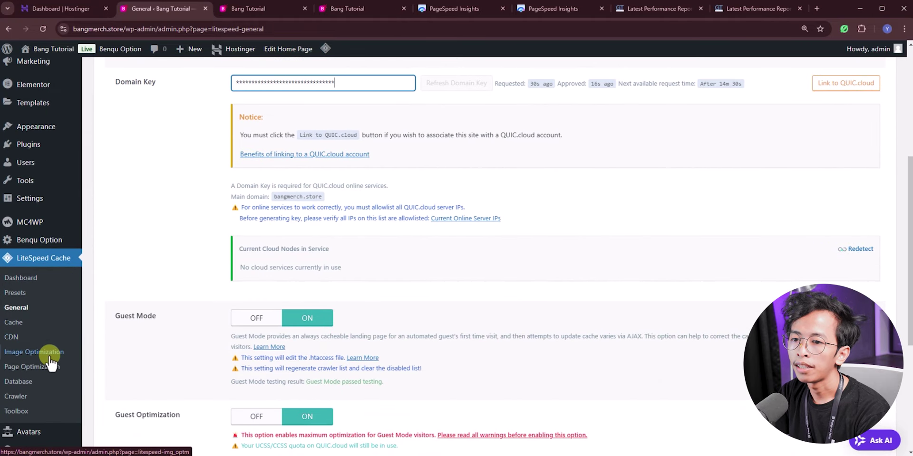
pyautogui.click(47, 357)
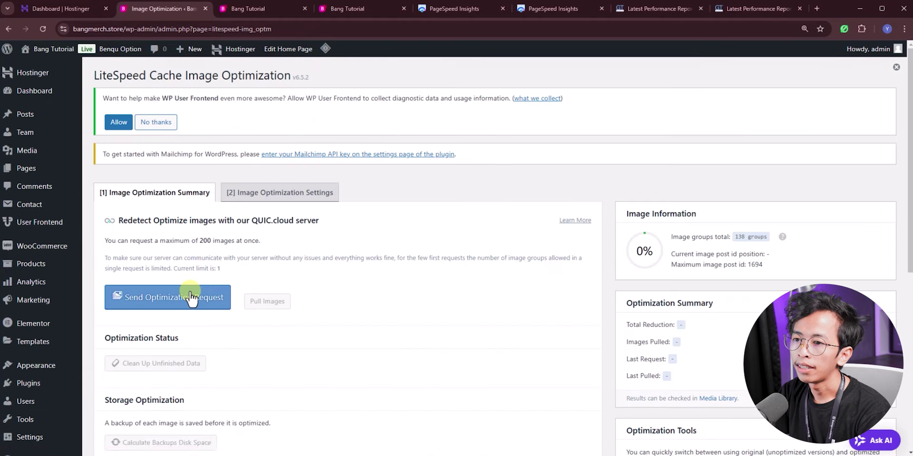
# Step: Send the images for optimization, reaching 30 pulled, 1% of 137 groups and 519.69K reduction
pyautogui.click(173, 301)
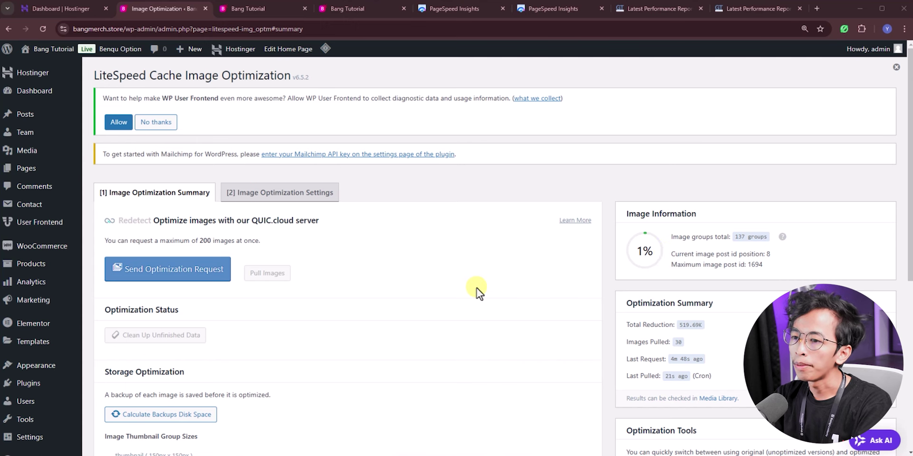
pyautogui.scroll(-6, 340, 265)
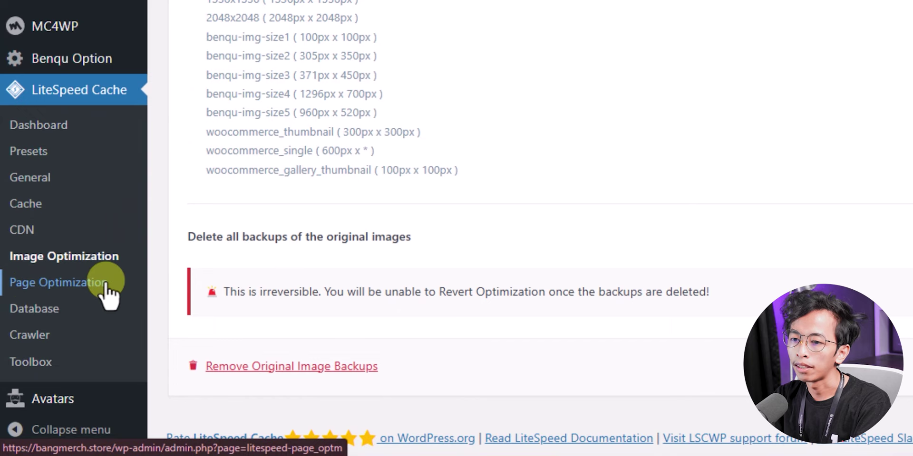
# Step: Turn on Lazy Load Images, Responsive Placeholder and LQIP Cloud Generator in Page Optimization Media Settings
pyautogui.click(104, 284)
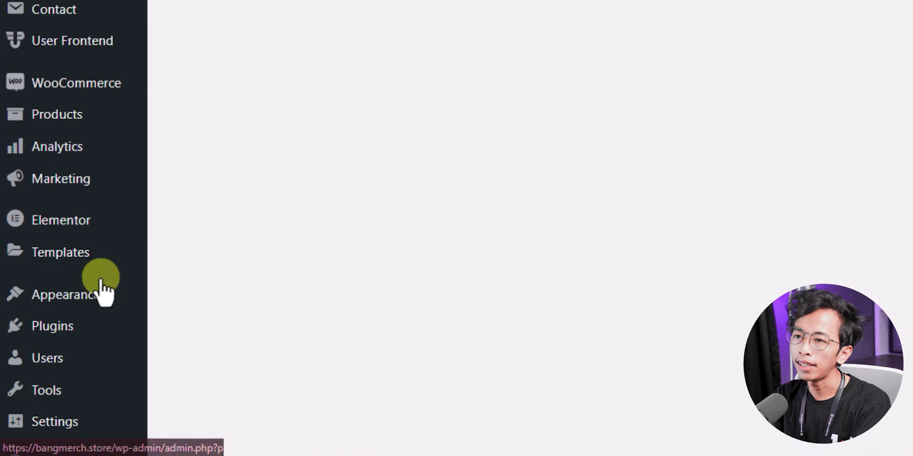
pyautogui.click(270, 110)
pyautogui.click(600, 97)
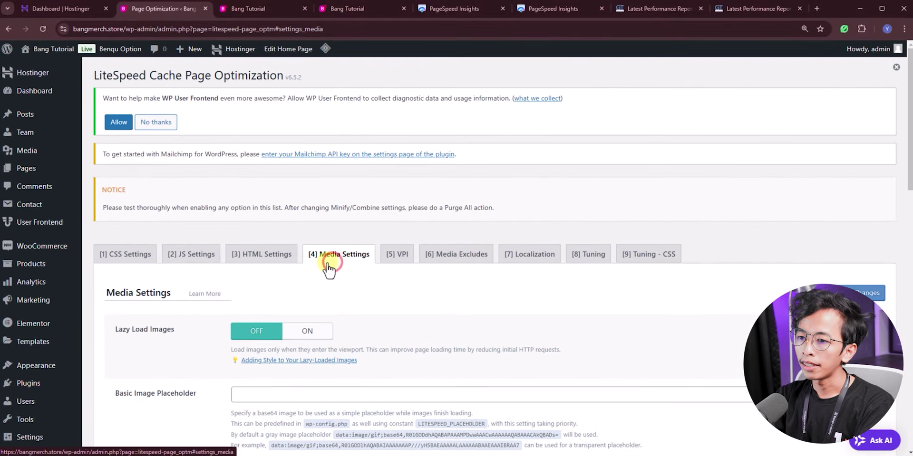
pyautogui.scroll(-1, 580, 122)
pyautogui.scroll(-1, 326, 269)
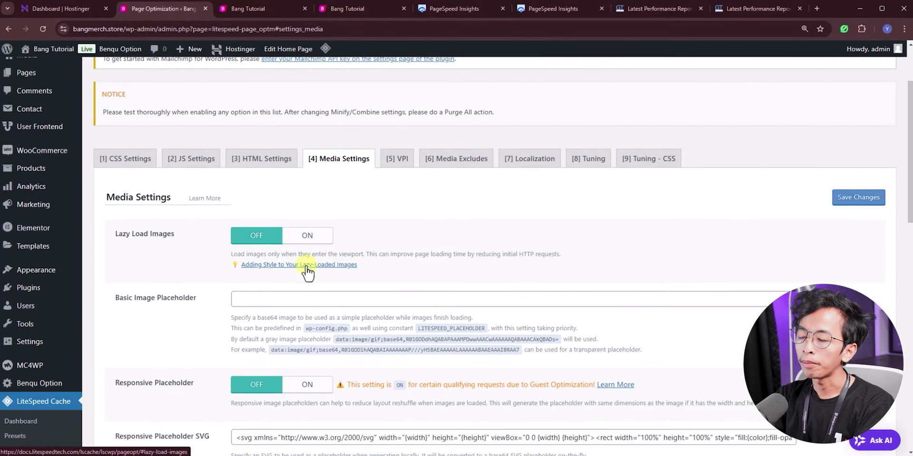
pyautogui.click(307, 236)
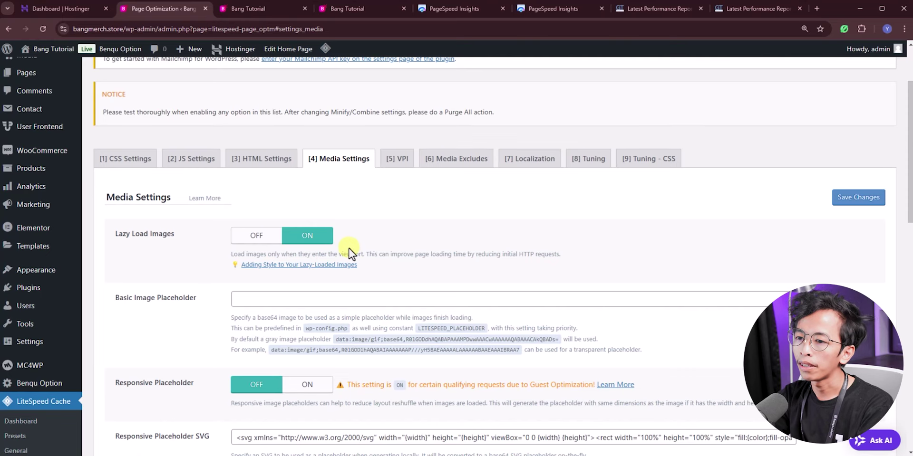
pyautogui.scroll(-3, 306, 238)
pyautogui.click(305, 241)
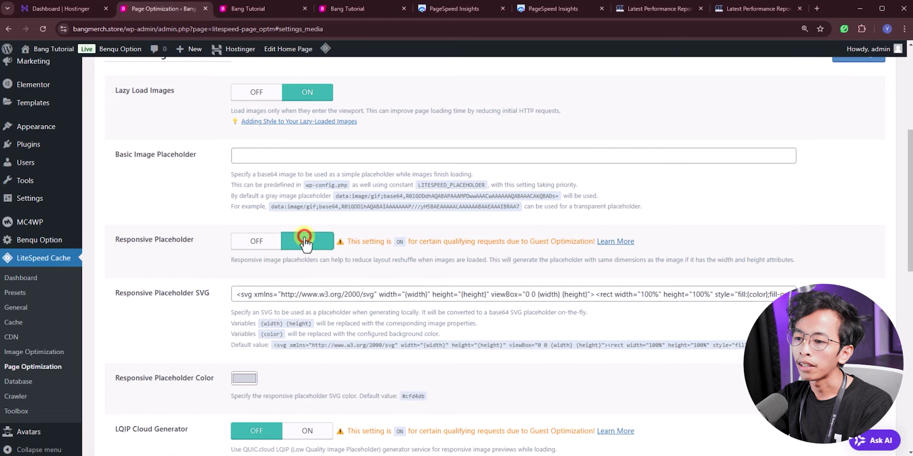
pyautogui.scroll(-4, 304, 243)
pyautogui.click(309, 241)
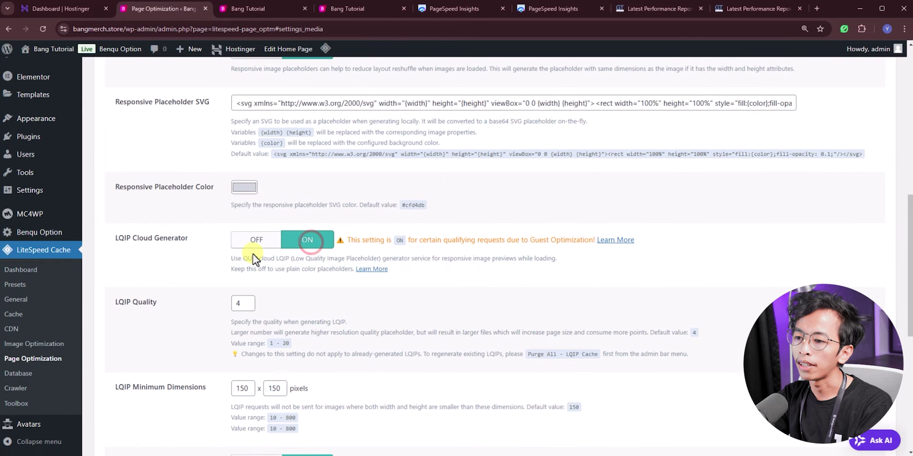
# Step: Save the media settings, purge all caches, and open the live site in a new tab
pyautogui.scroll(-7, 252, 255)
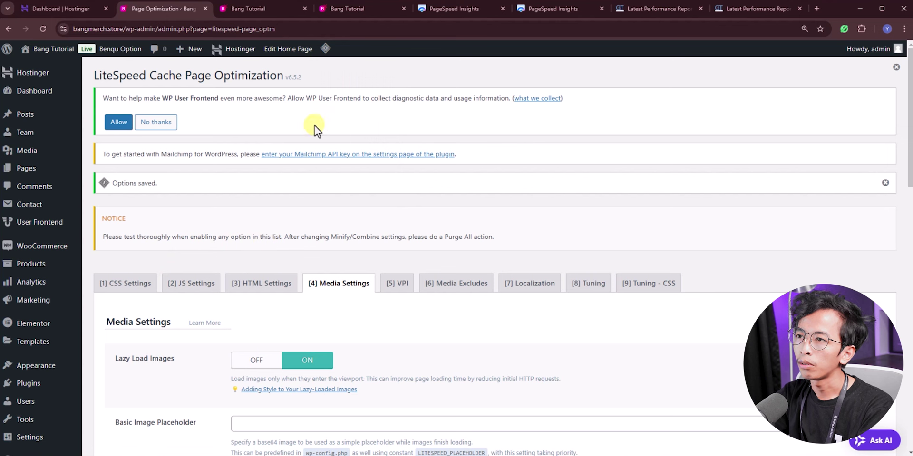
pyautogui.moveTo(326, 46)
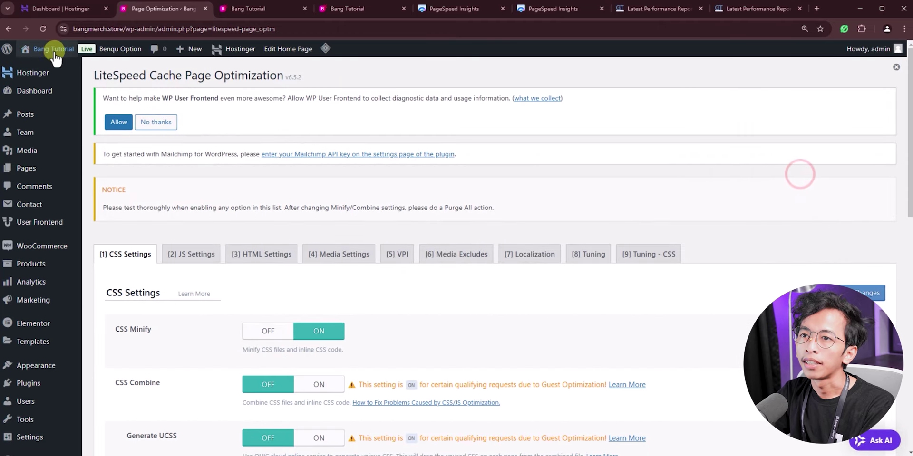
pyautogui.moveTo(55, 52)
pyautogui.middleClick(56, 68)
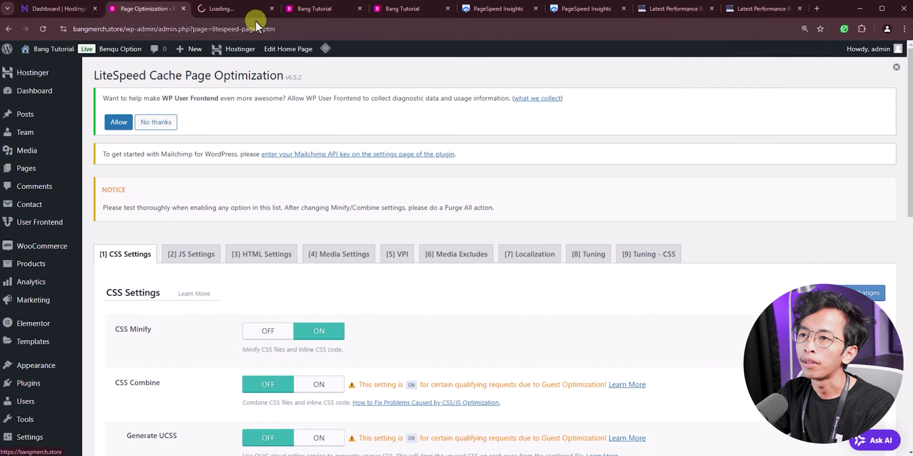
# Step: Scroll through the live bangmerch.store homepage to confirm it still renders correctly
pyautogui.click(241, 13)
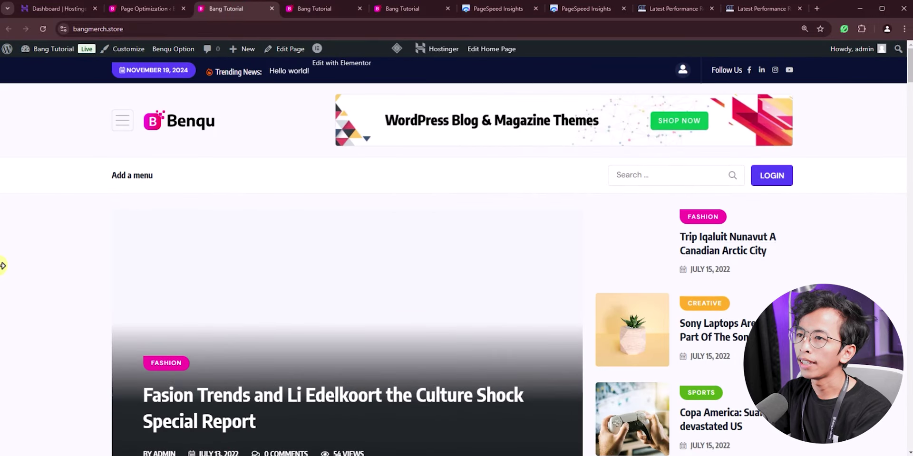
pyautogui.scroll(-3, 49, 271)
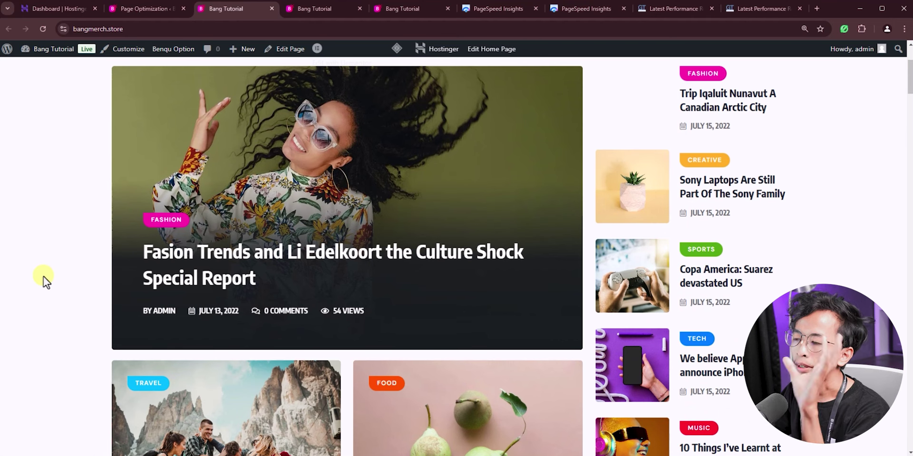
pyautogui.scroll(-7, 42, 278)
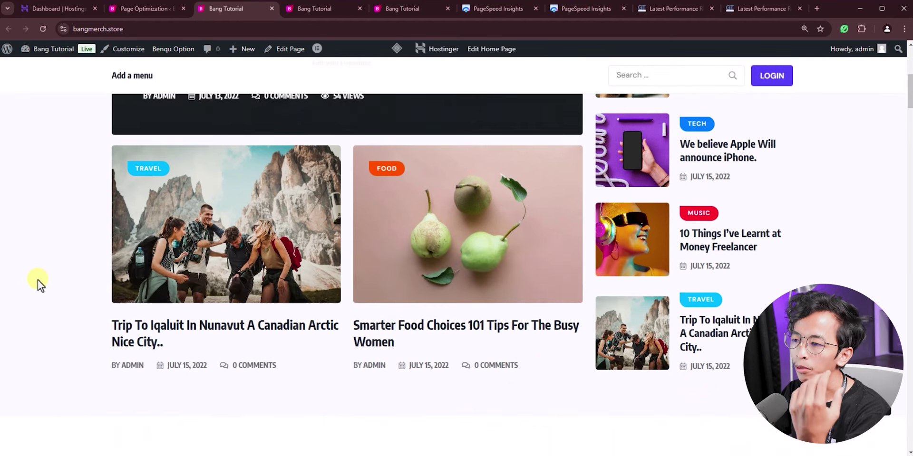
pyautogui.scroll(-4, 38, 280)
pyautogui.scroll(-7, 157, 323)
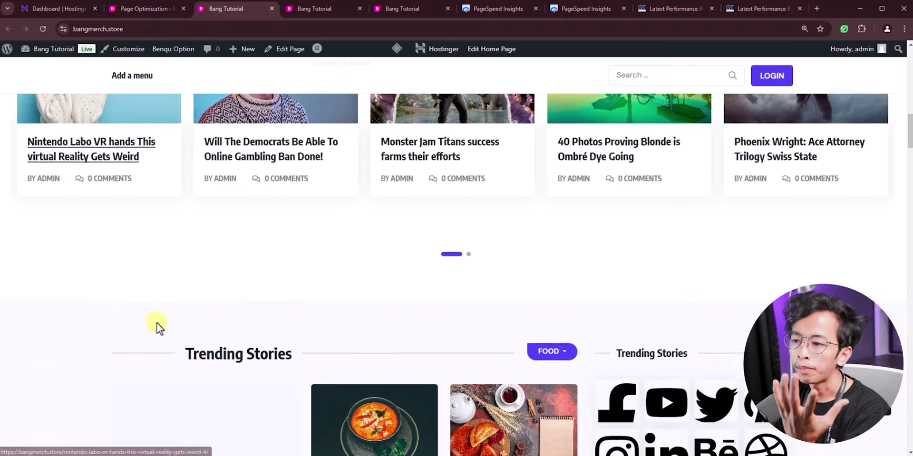
pyautogui.scroll(-10, 157, 328)
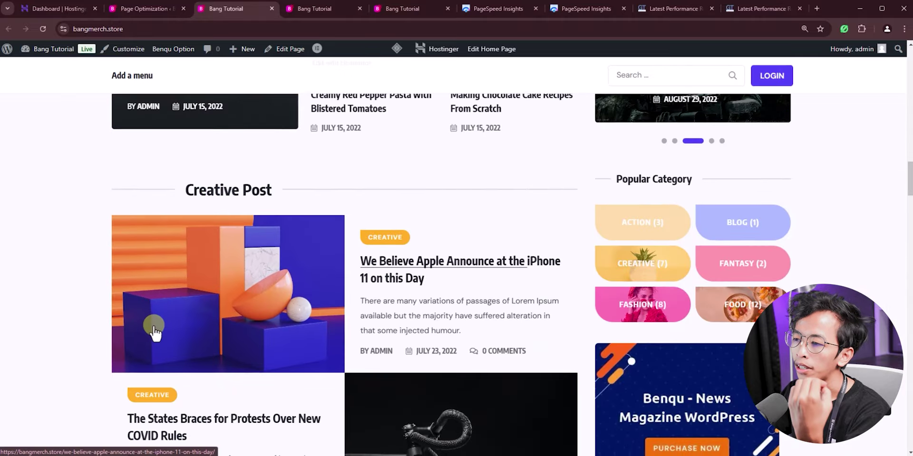
pyautogui.scroll(-3, 155, 332)
pyautogui.scroll(-4, 155, 332)
pyautogui.scroll(-6, 101, 328)
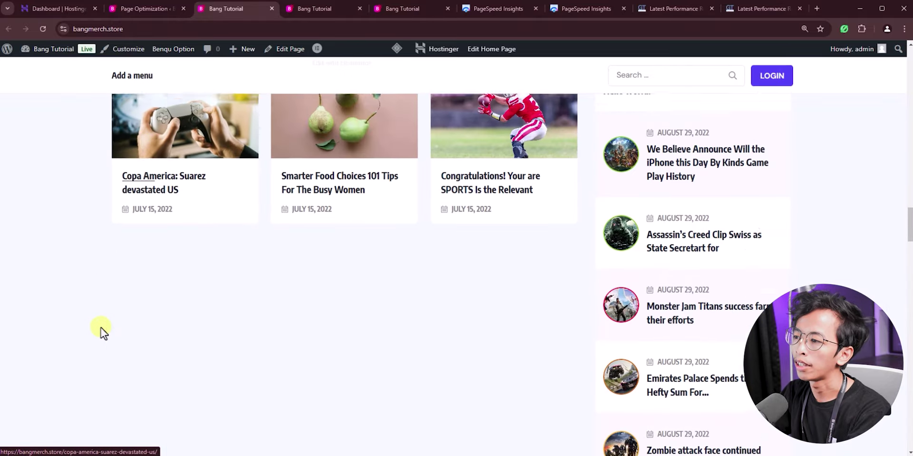
pyautogui.scroll(20, 320, 351)
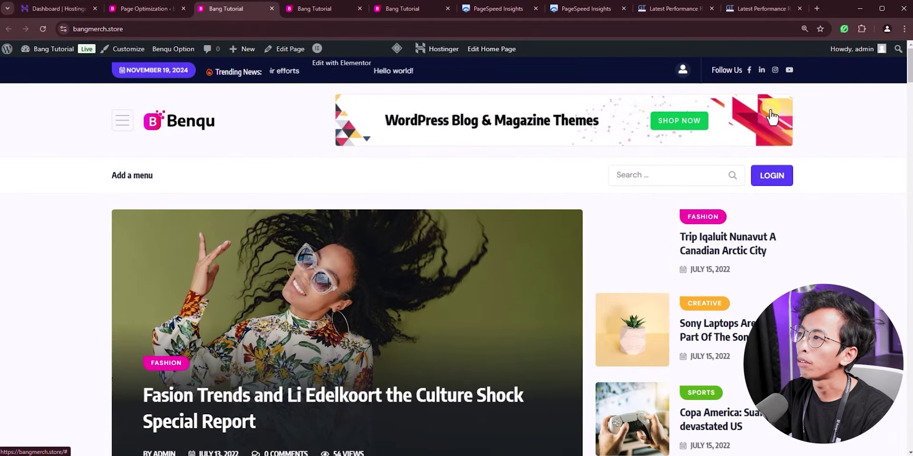
pyautogui.click(134, 319)
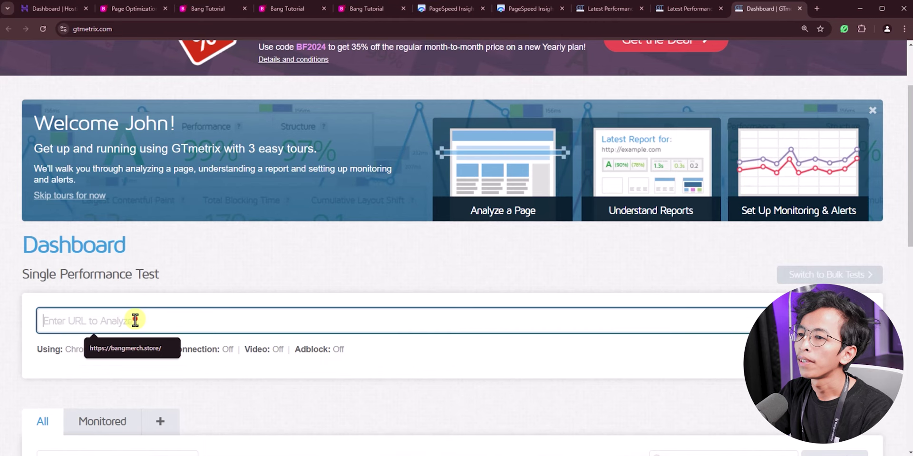
pyautogui.click(119, 350)
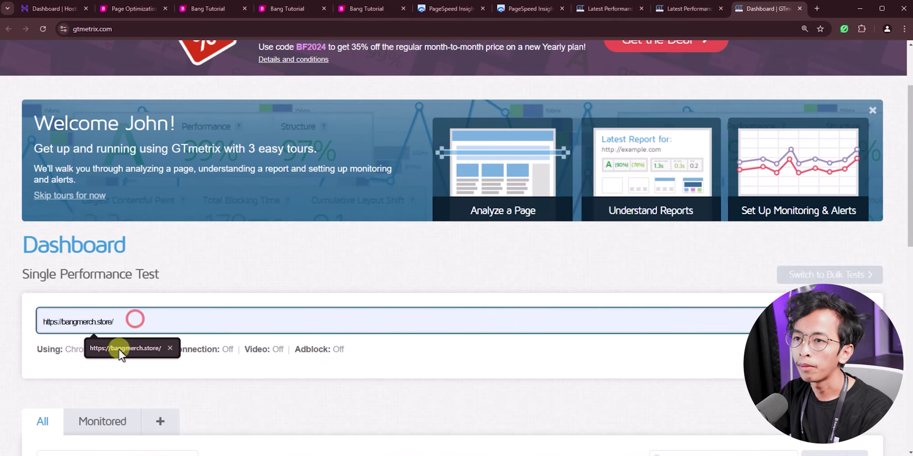
pyautogui.press('Return')
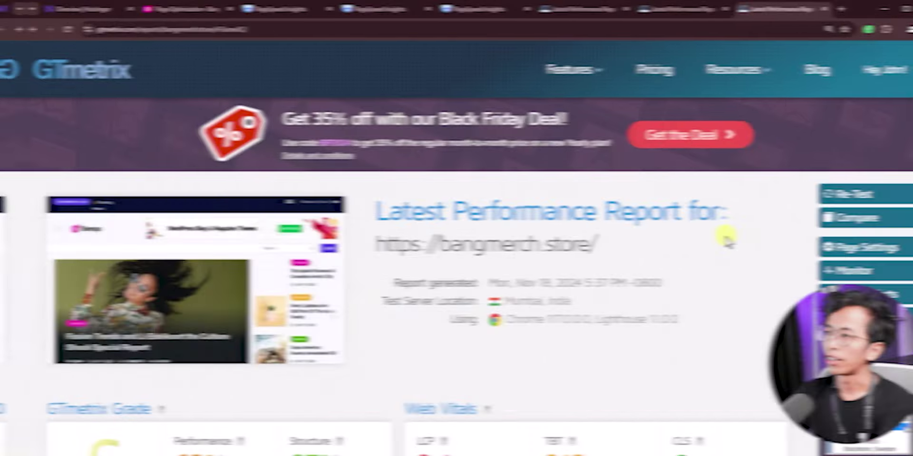
pyautogui.scroll(-2, 674, 249)
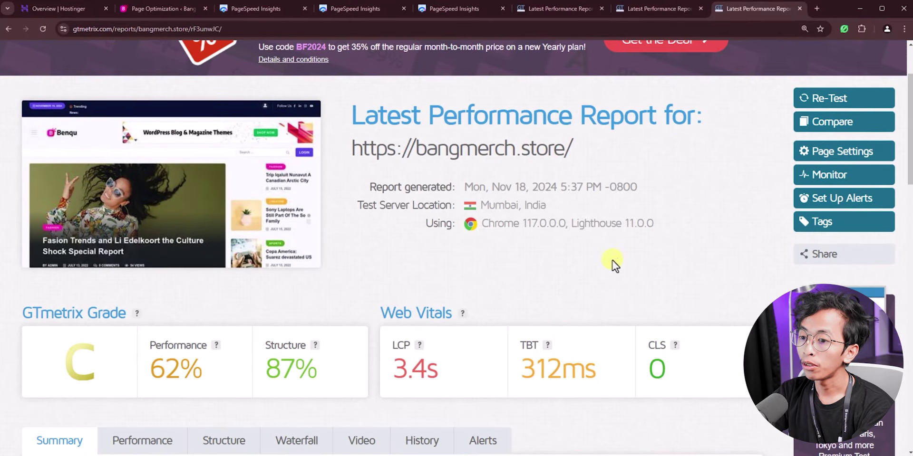
pyautogui.scroll(-1, 608, 264)
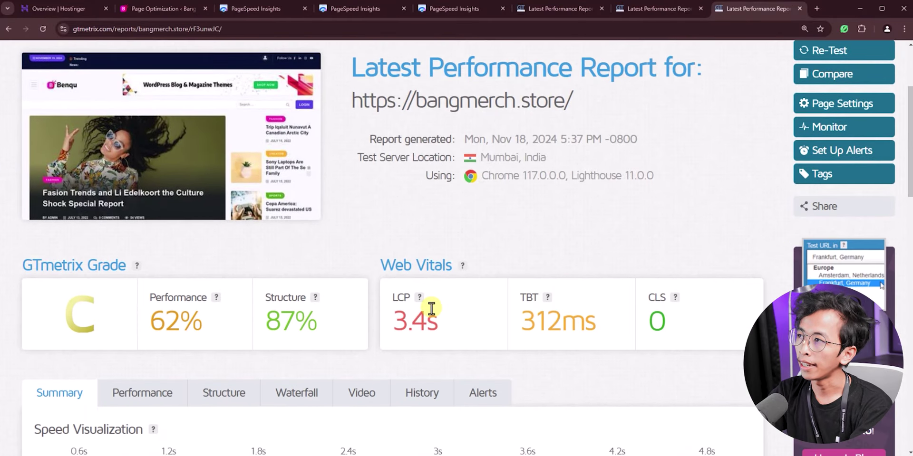
# Step: Compare the new grade C, 62% performance GTmetrix report with the earlier lower-graded reports
pyautogui.click(663, 10)
pyautogui.moveTo(157, 242)
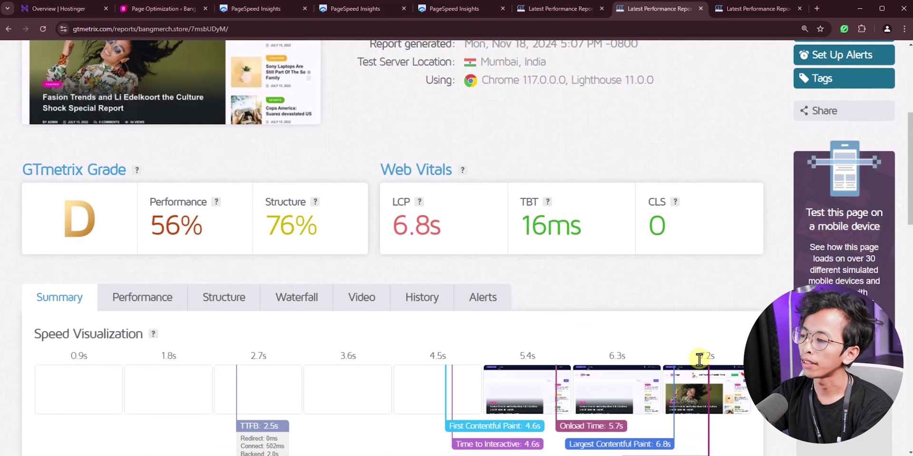
pyautogui.click(756, 8)
pyautogui.scroll(-1, 254, 225)
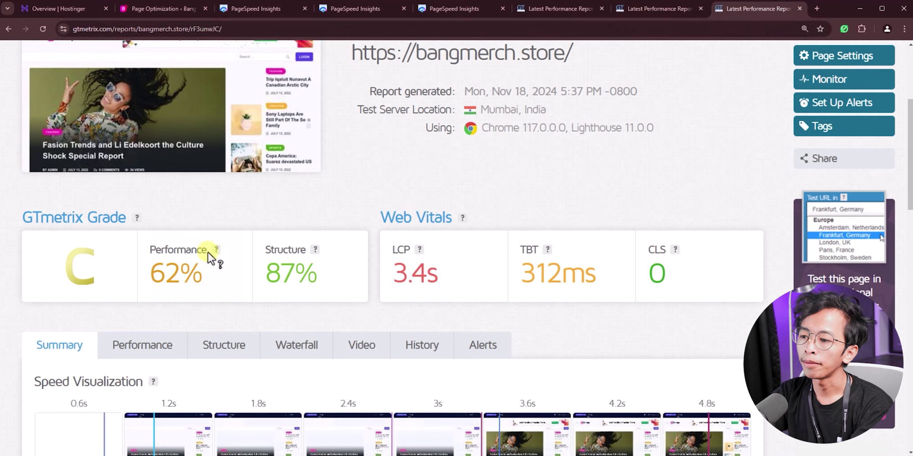
pyautogui.moveTo(244, 279)
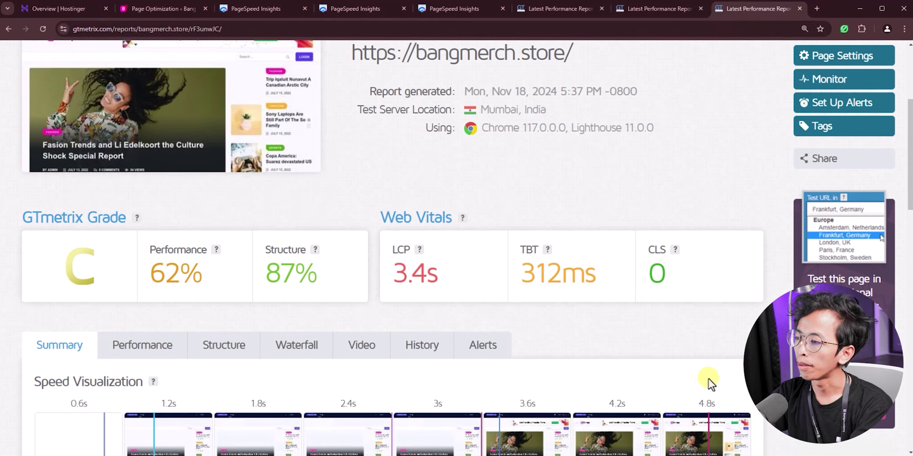
pyautogui.scroll(-1, 708, 379)
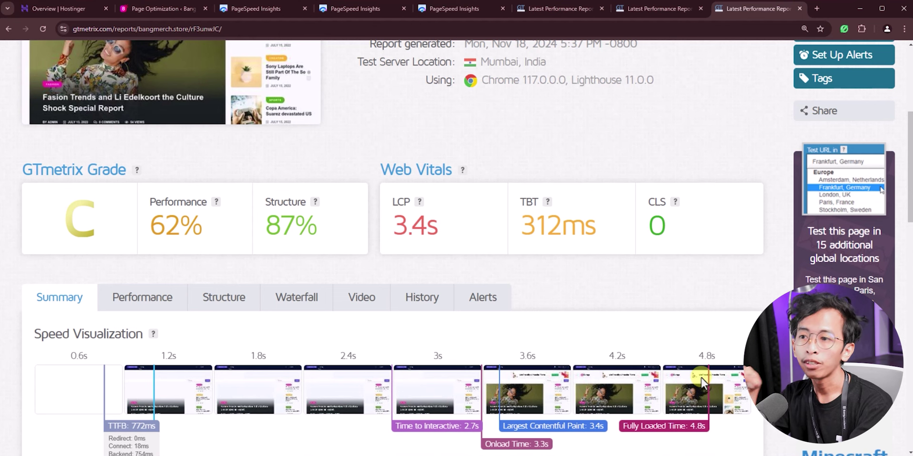
pyautogui.click(552, 15)
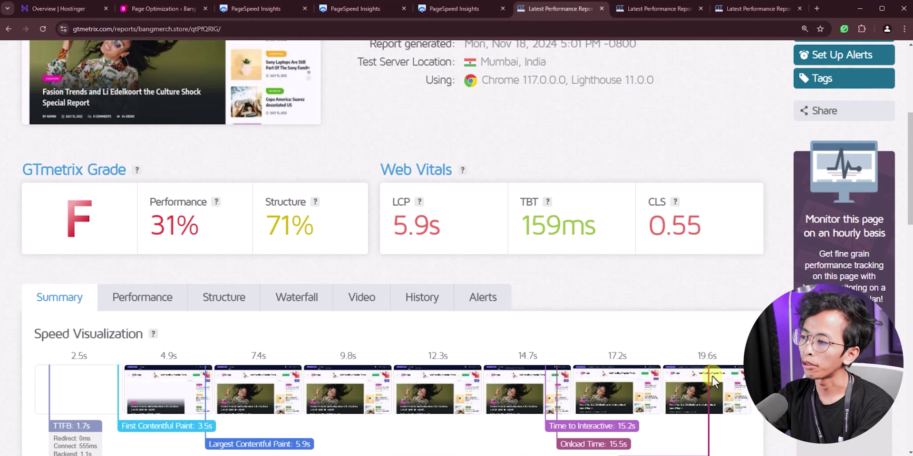
pyautogui.click(726, 16)
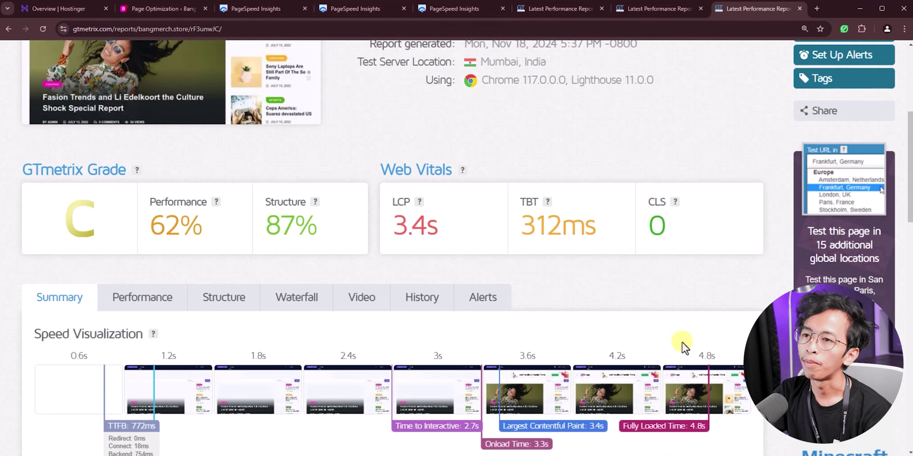
pyautogui.click(492, 13)
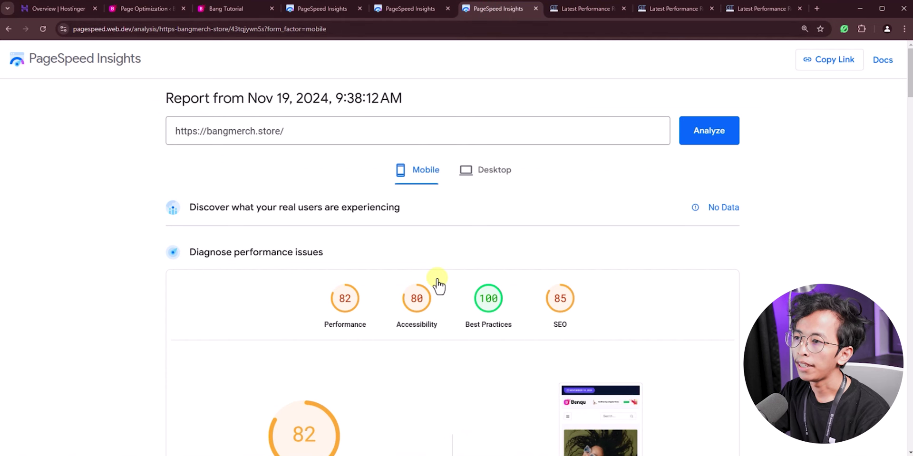
# Step: Compare PageSpeed's new mobile 82 and desktop 96 scores against the earlier 69 and 87
pyautogui.scroll(-3, 157, 300)
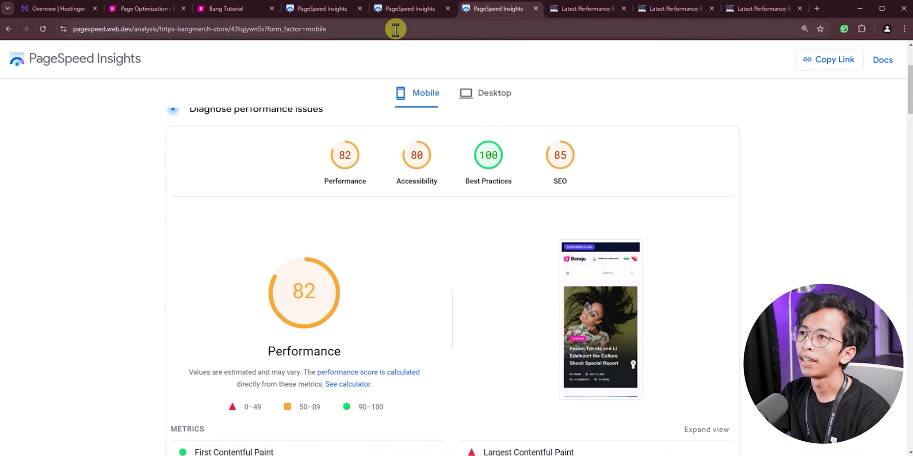
pyautogui.click(400, 11)
pyautogui.scroll(-3, 355, 237)
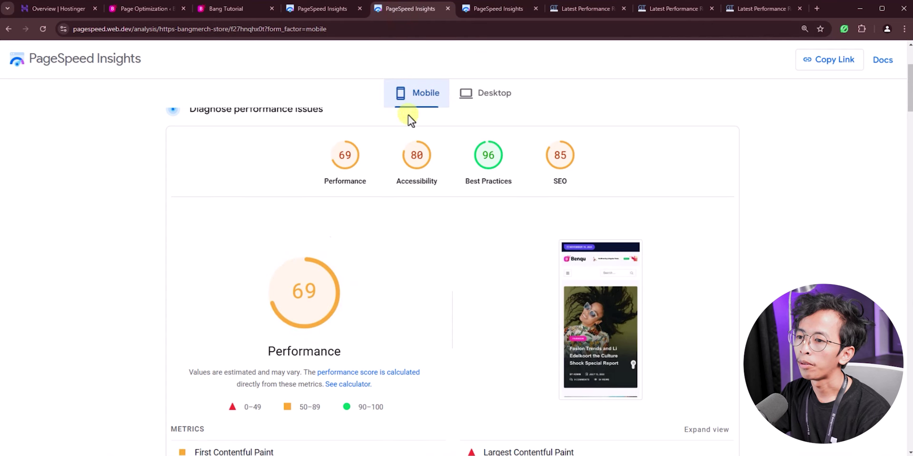
pyautogui.click(496, 8)
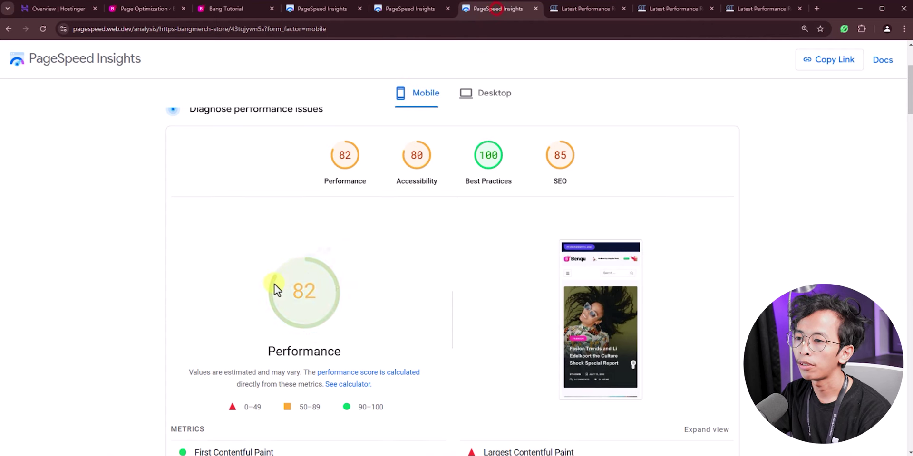
pyautogui.click(483, 97)
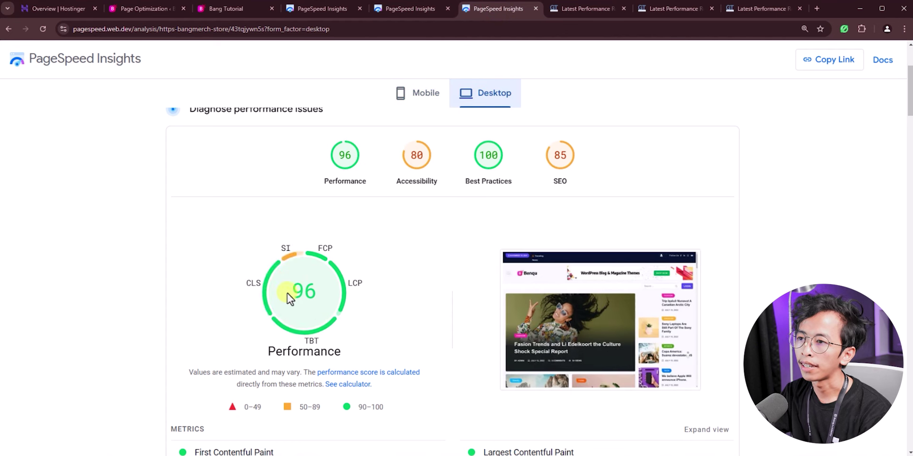
pyautogui.click(422, 9)
pyautogui.click(483, 91)
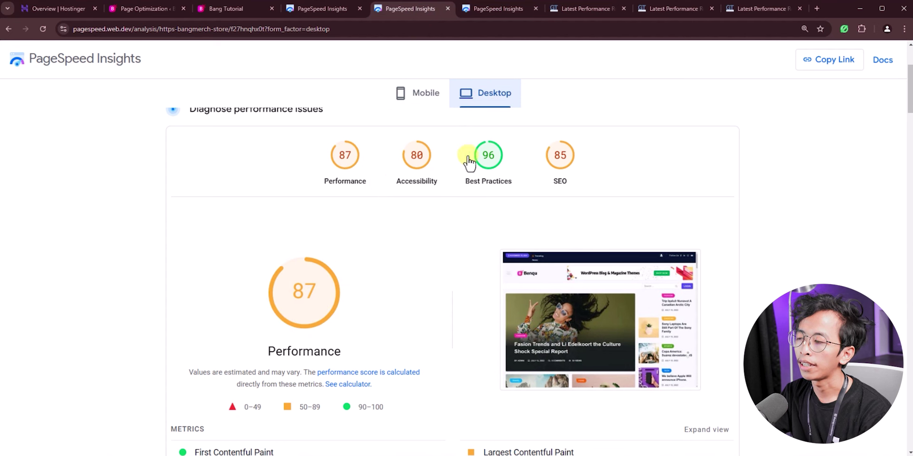
pyautogui.click(495, 15)
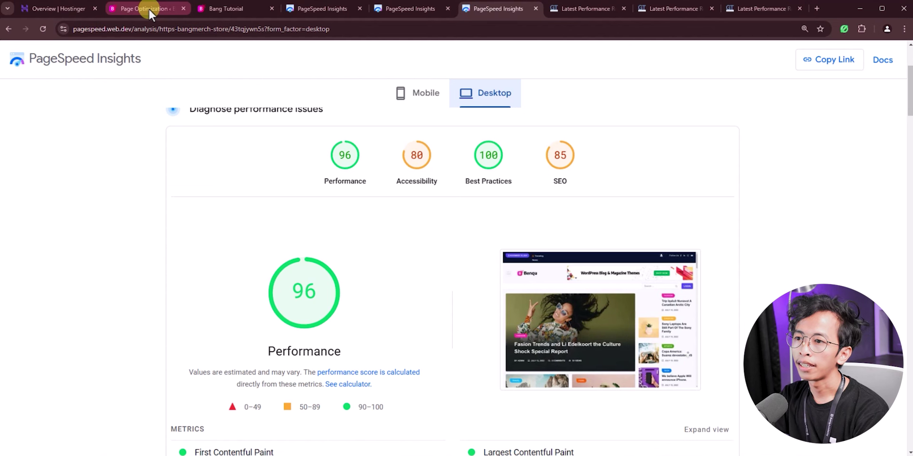
pyautogui.click(149, 8)
pyautogui.click(261, 254)
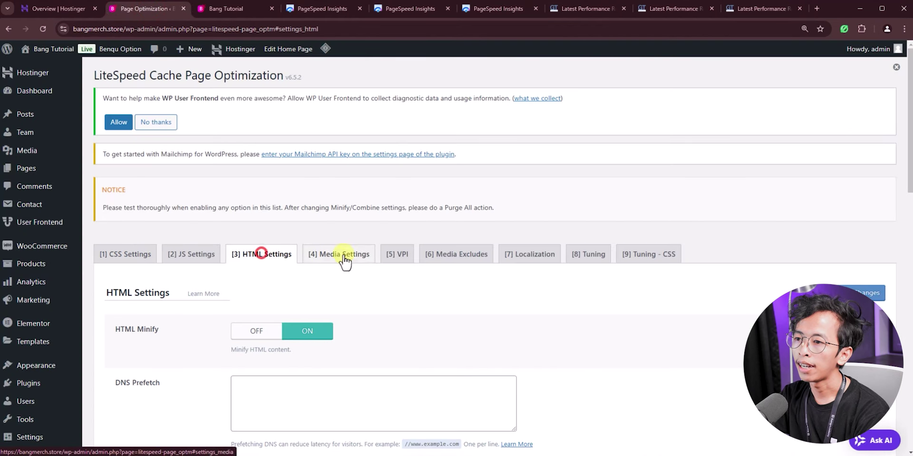
pyautogui.scroll(-2, 304, 256)
pyautogui.scroll(-10, 267, 299)
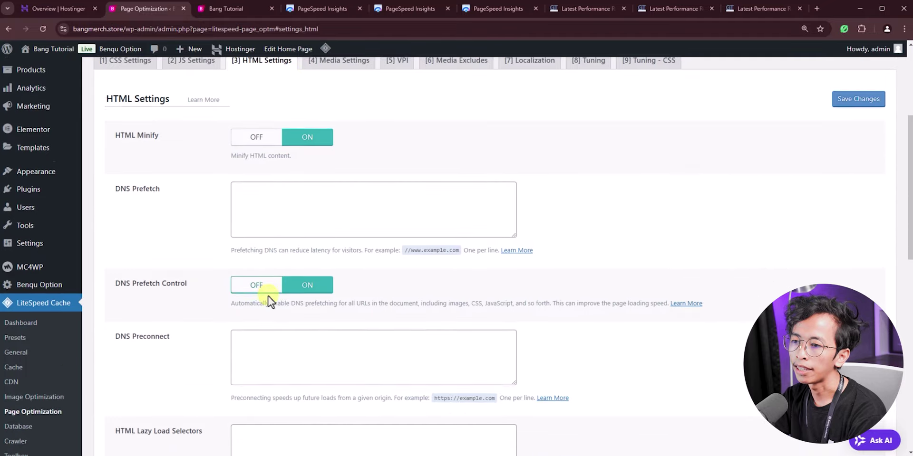
pyautogui.scroll(-4, 274, 393)
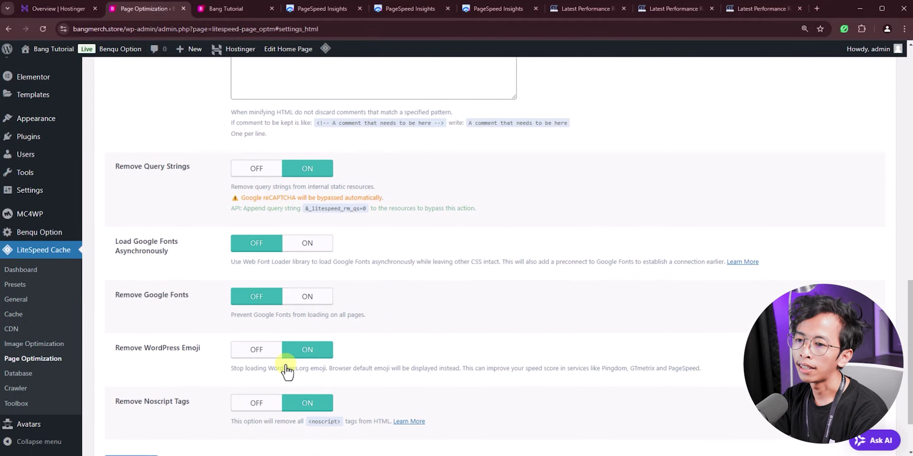
pyautogui.scroll(15, 290, 370)
pyautogui.click(327, 261)
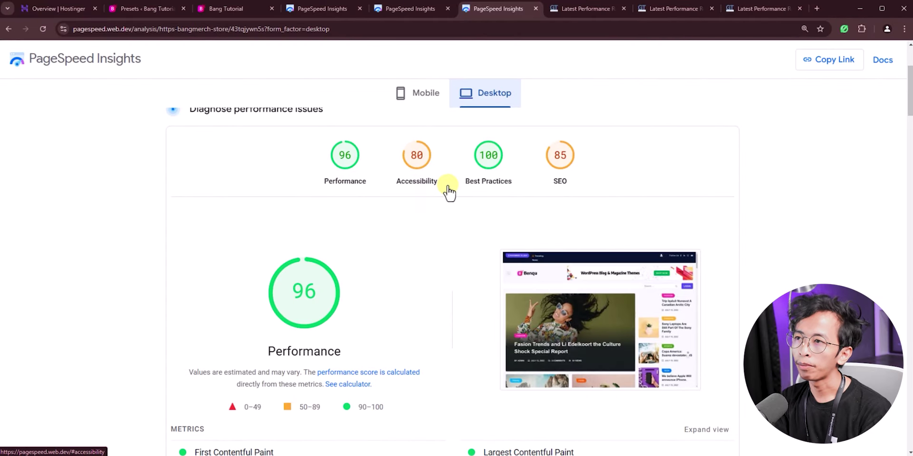
# Step: Compare the old PageSpeed report's mobile score of 53 with the new report's 82
pyautogui.click(319, 9)
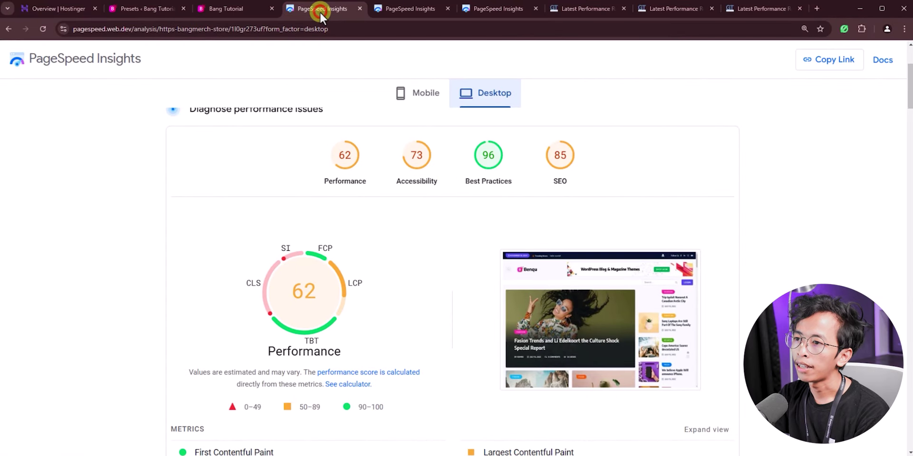
pyautogui.scroll(-3, 413, 240)
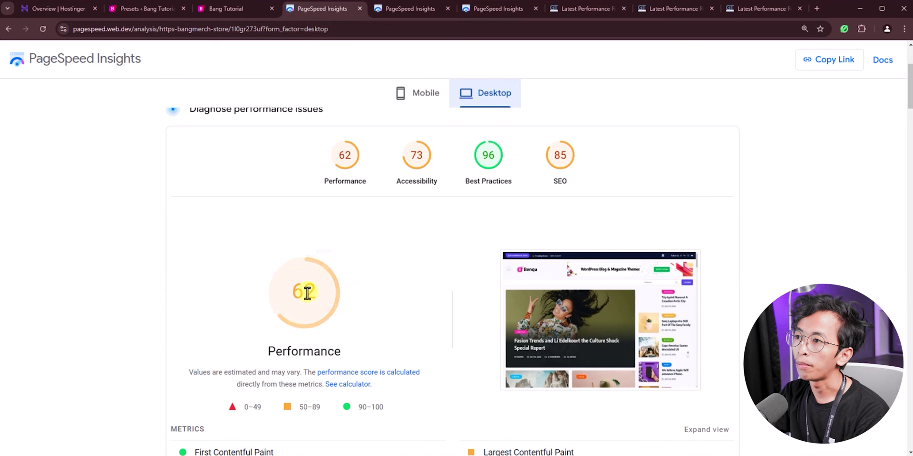
pyautogui.click(410, 94)
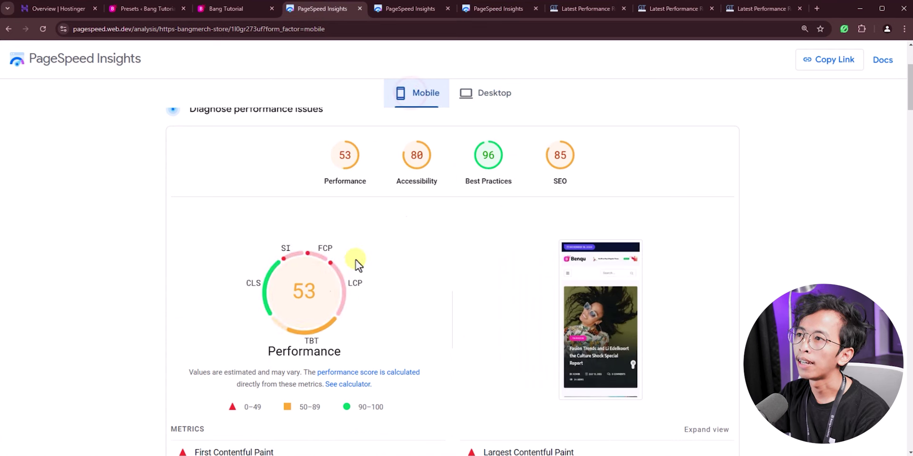
pyautogui.click(489, 13)
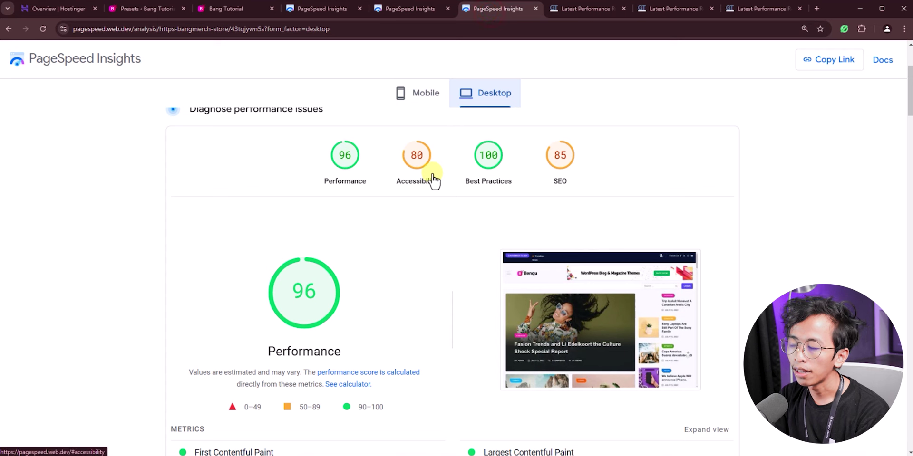
pyautogui.click(417, 105)
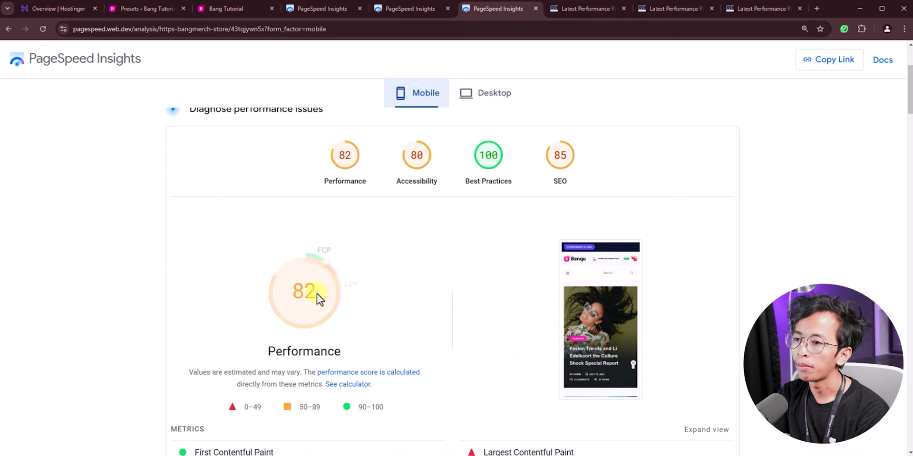
pyautogui.click(315, 8)
pyautogui.click(498, 9)
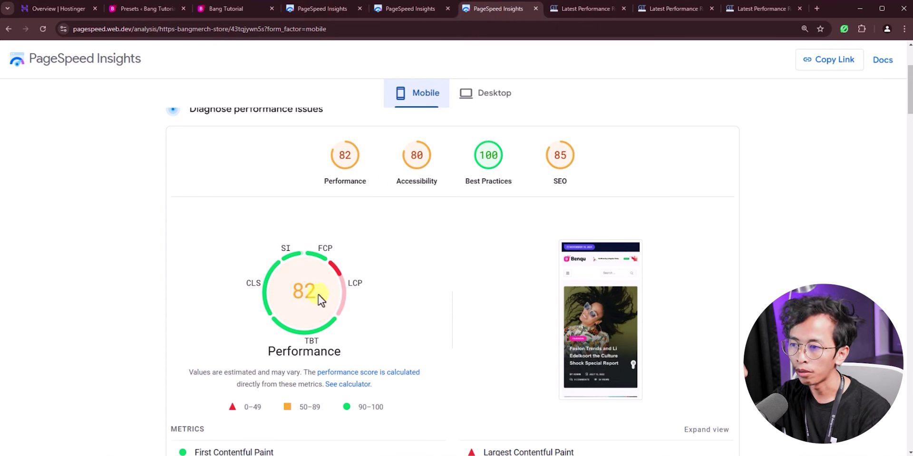
# Step: Compare the old PageSpeed desktop score of 62 with the new report's 96
pyautogui.click(307, 7)
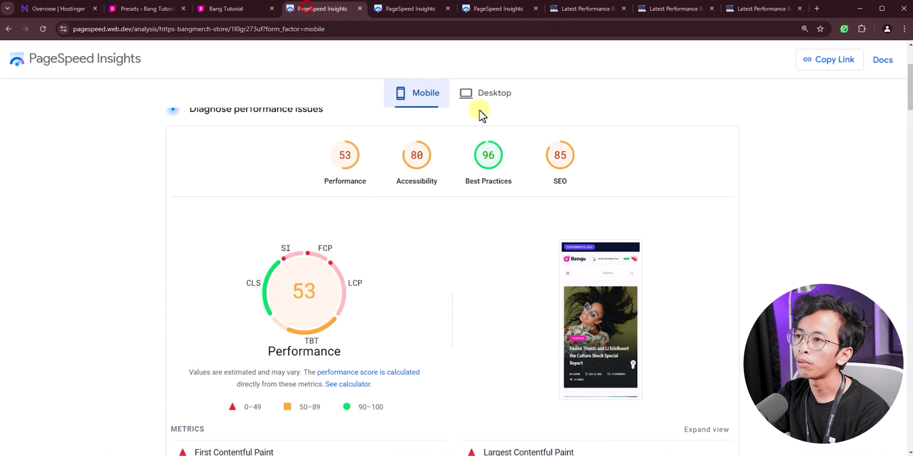
pyautogui.click(482, 94)
pyautogui.click(500, 14)
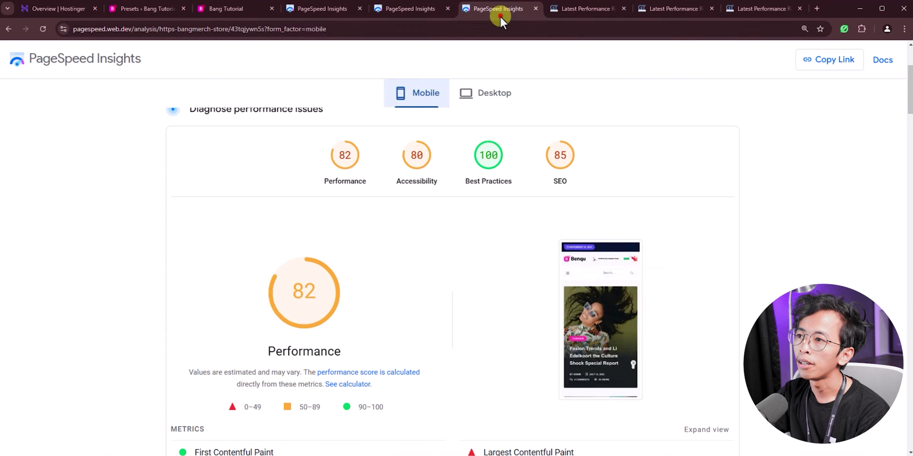
pyautogui.click(483, 94)
pyautogui.moveTo(332, 299)
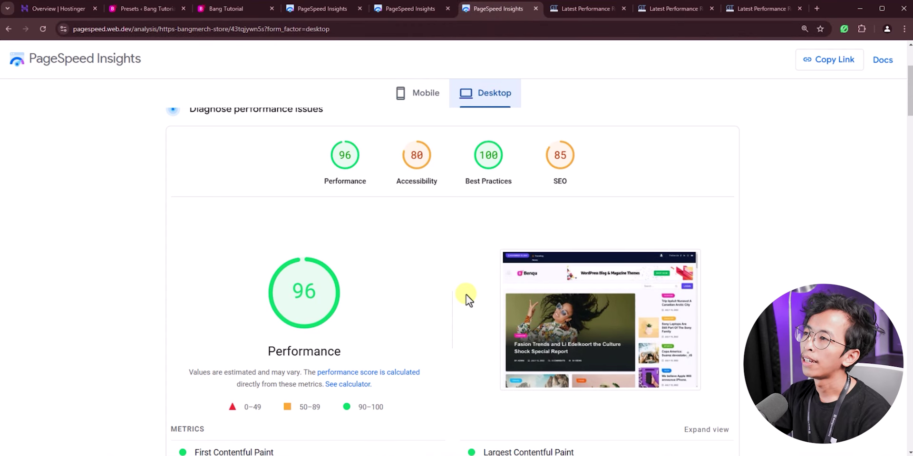
pyautogui.click(580, 9)
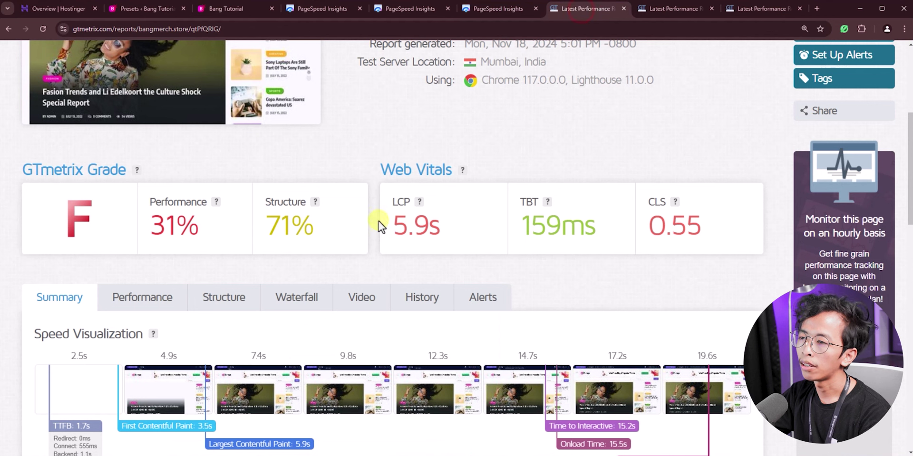